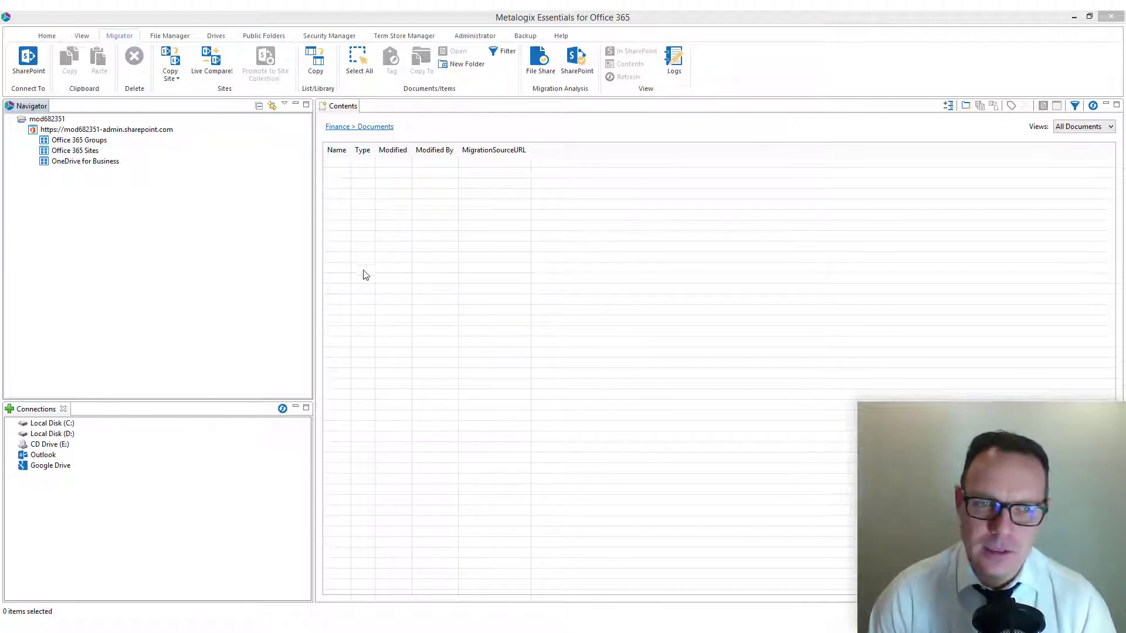
Browse Local Disk (C:) to the user's Desktop folder and show the contents of Example File Share
{"action": "left_click", "coordinate": [12, 424]}
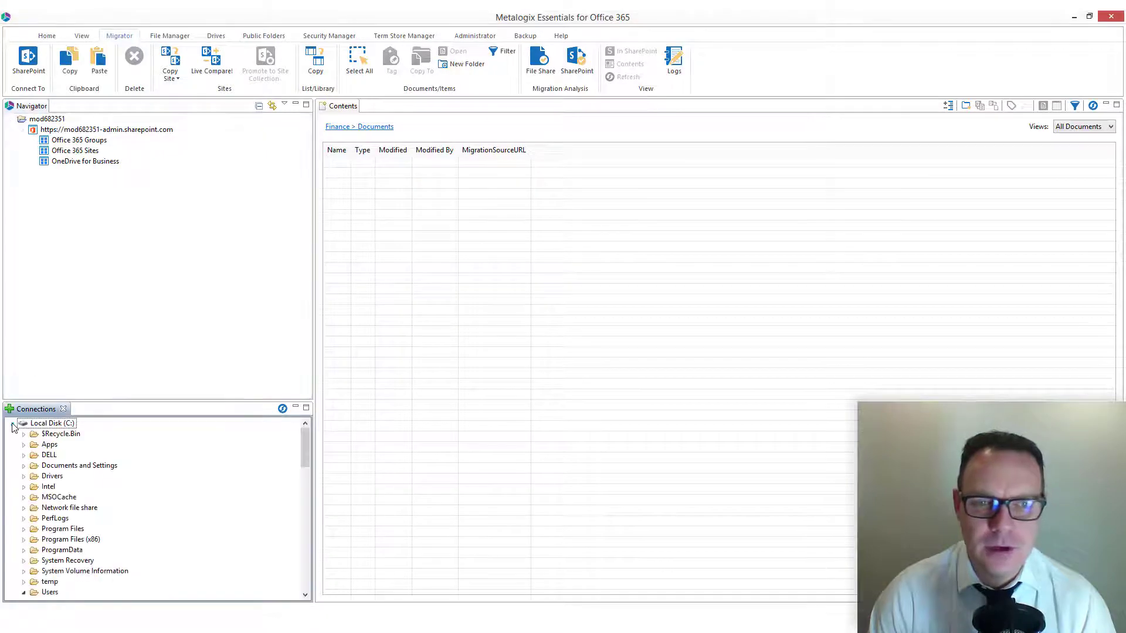
{"action": "left_click_drag", "start_coordinate": [302, 455], "coordinate": [307, 466]}
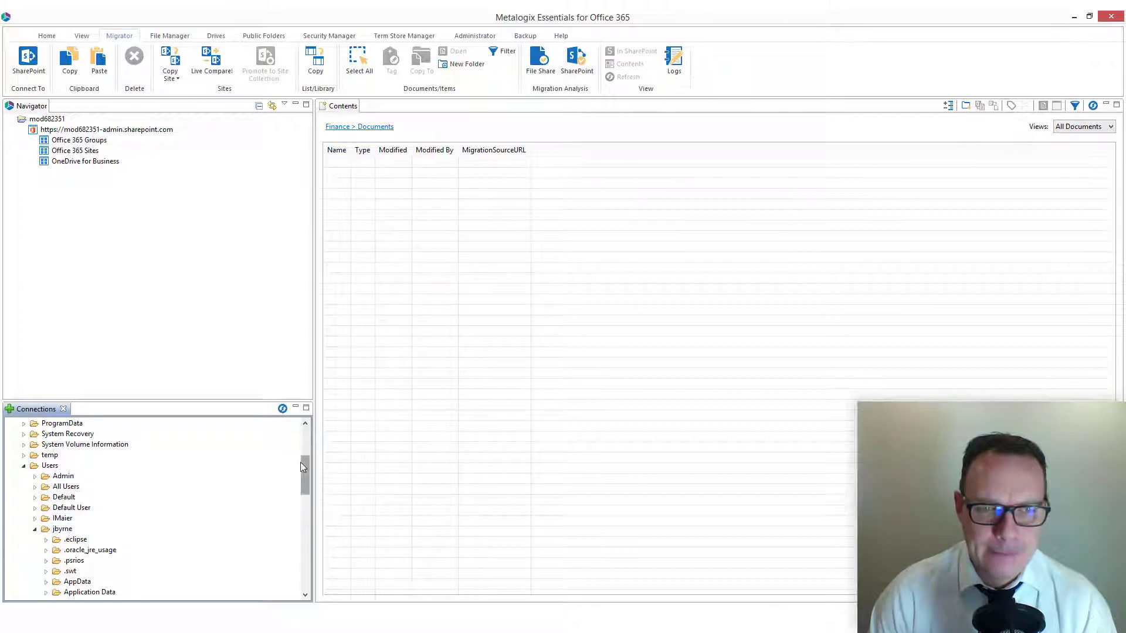
{"action": "left_click_drag", "start_coordinate": [303, 474], "coordinate": [303, 492]}
{"action": "double_click", "coordinate": [82, 539]}
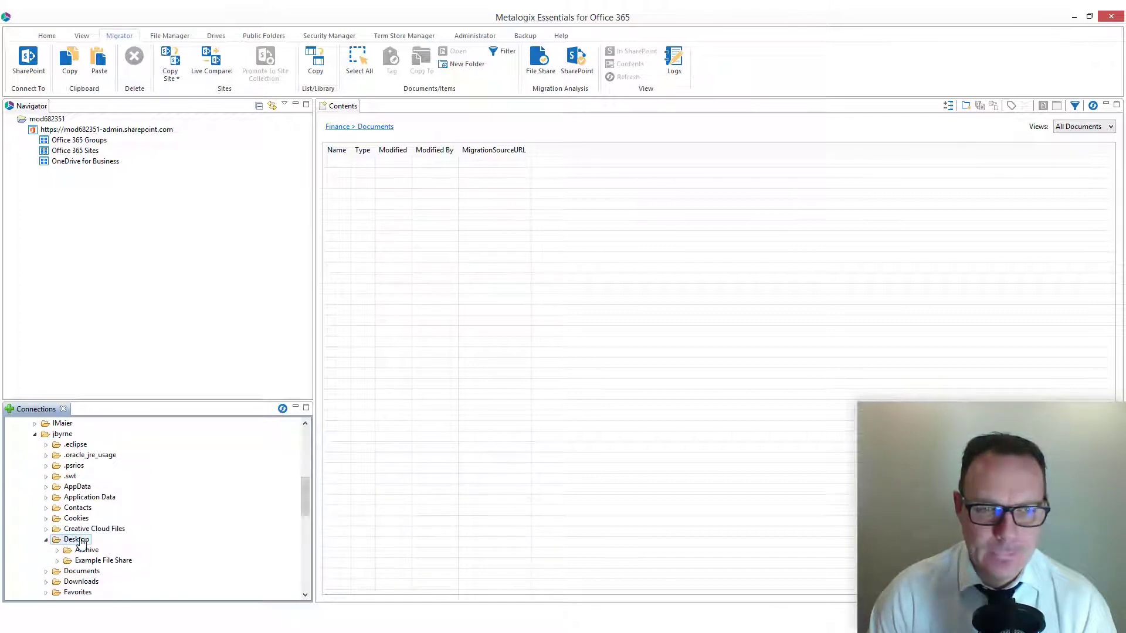
{"action": "left_click", "coordinate": [111, 560]}
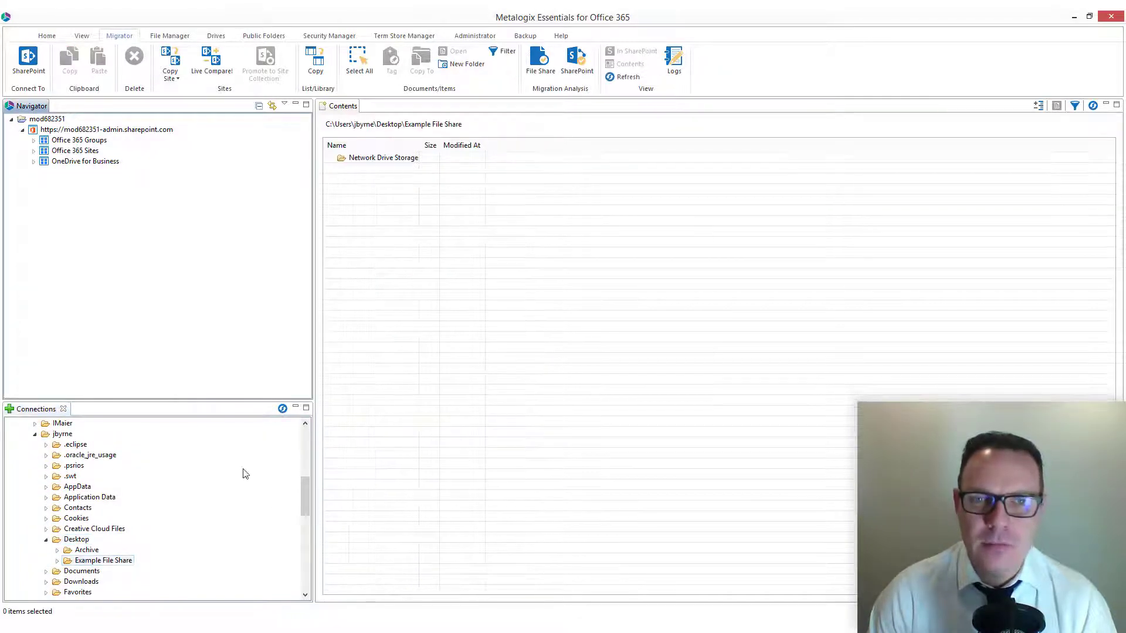
Expand Network Drive Storage and its Finance folder, including the Finance Team Documents, France, Ireland and UK subfolders
{"action": "left_click", "coordinate": [331, 158]}
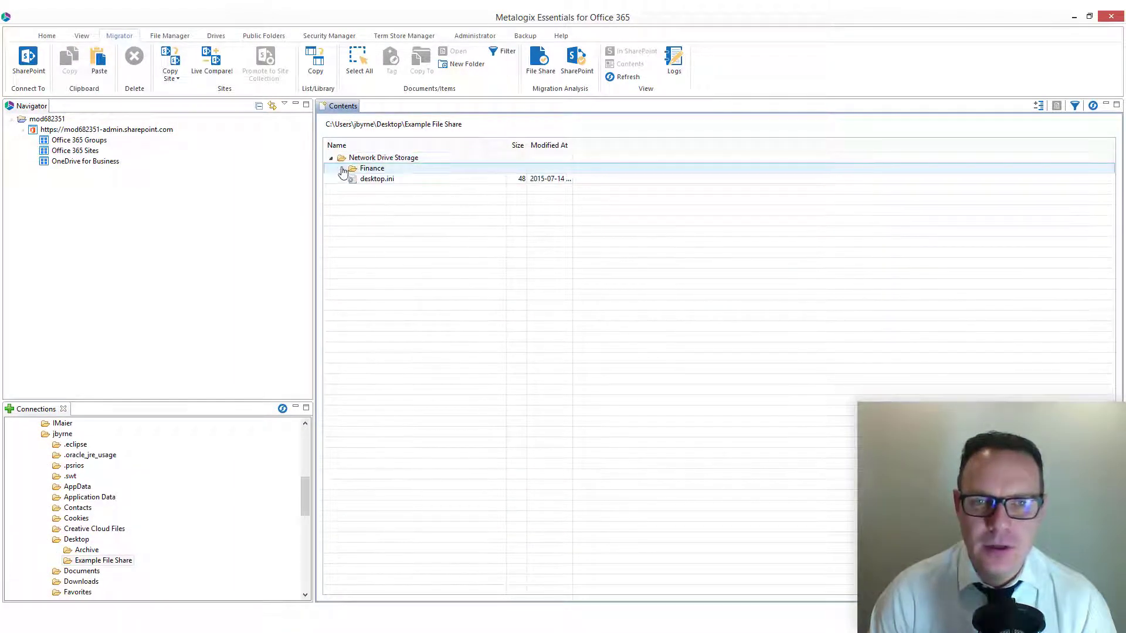
{"action": "left_click", "coordinate": [342, 168]}
{"action": "left_click", "coordinate": [353, 179]}
{"action": "left_click", "coordinate": [353, 242]}
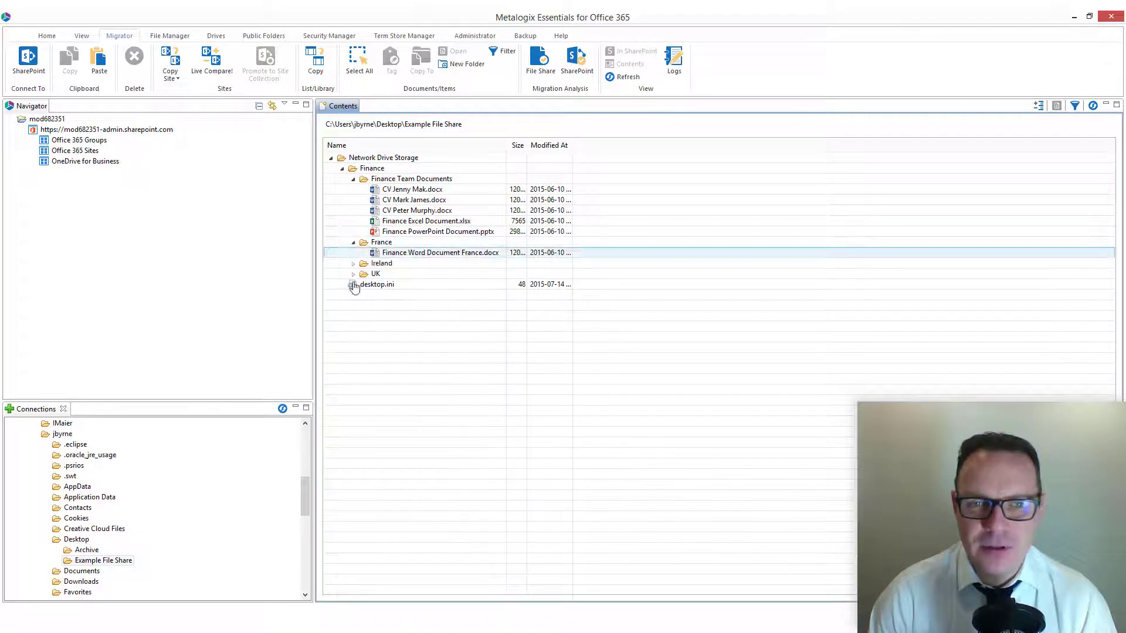
{"action": "left_click", "coordinate": [353, 264]}
{"action": "left_click", "coordinate": [354, 285]}
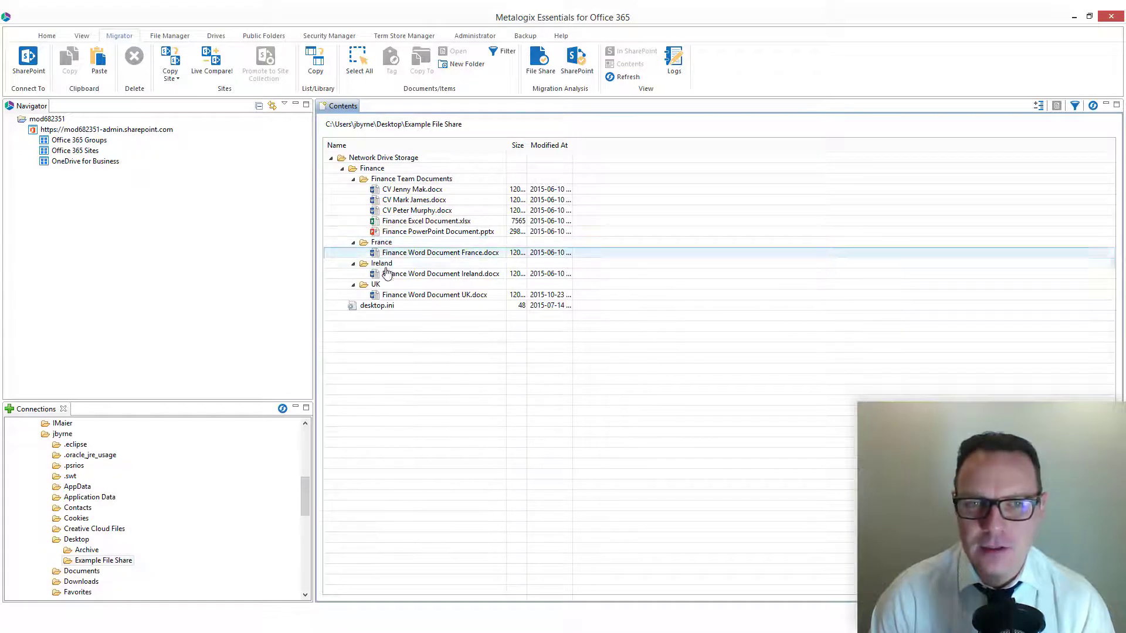
Locate the Documents library of the Finance subsite under MetaOne > Departments and view it in the browser
{"action": "left_click", "coordinate": [34, 151]}
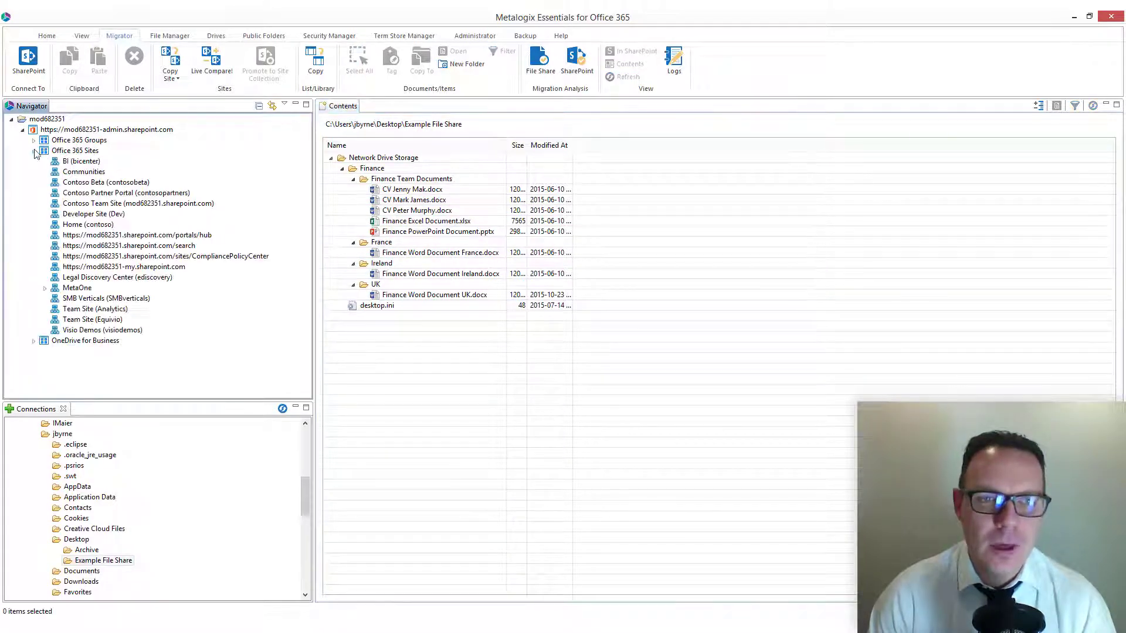
{"action": "left_click", "coordinate": [44, 288]}
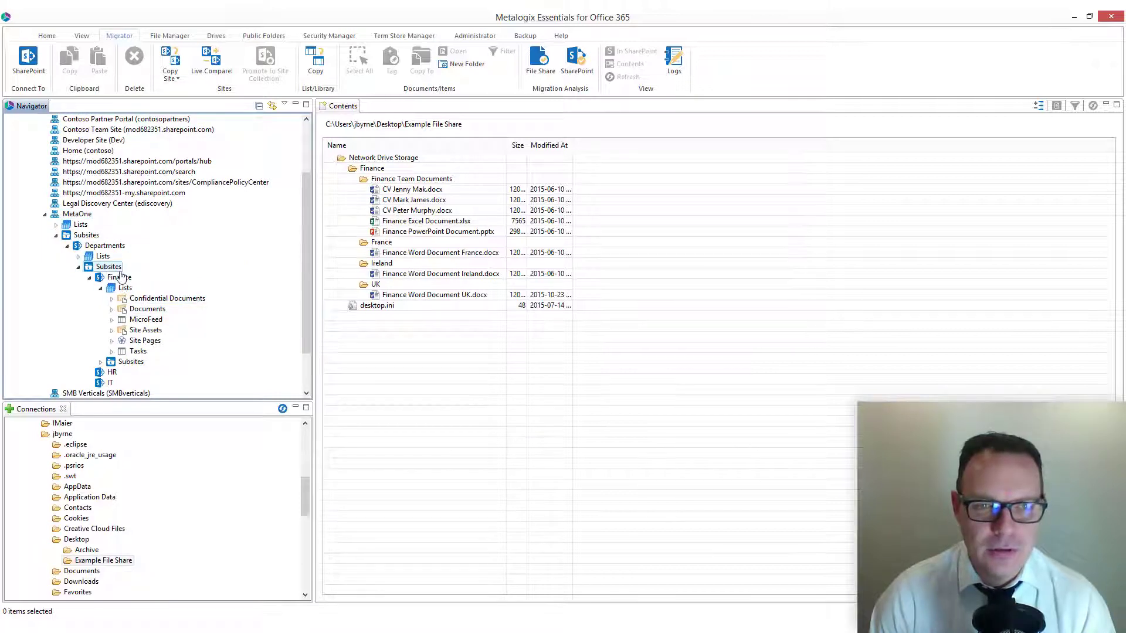
{"action": "right_click", "coordinate": [151, 311]}
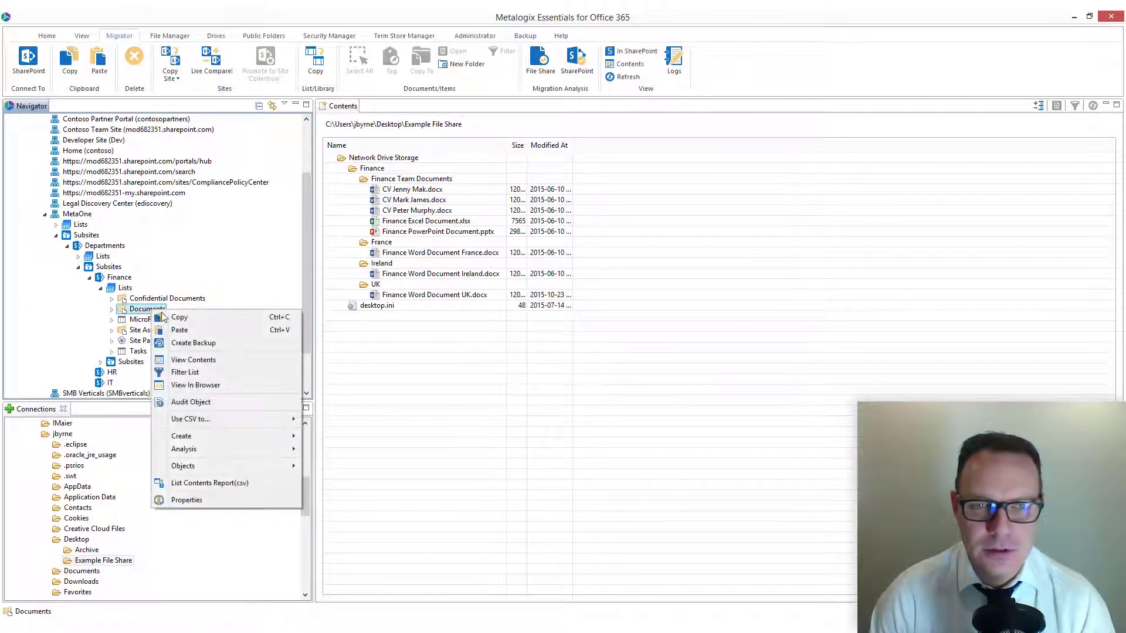
{"action": "left_click", "coordinate": [241, 385]}
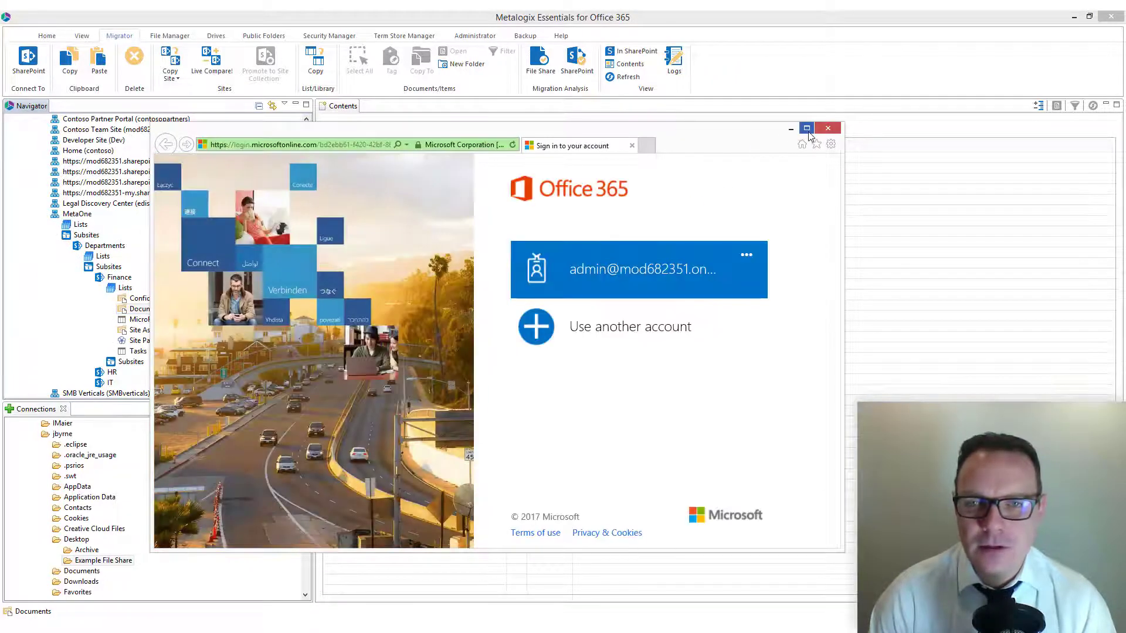
Sign in to Office 365 with the listed administrator account by entering its password, and maximize the browser window
{"action": "left_click", "coordinate": [628, 271]}
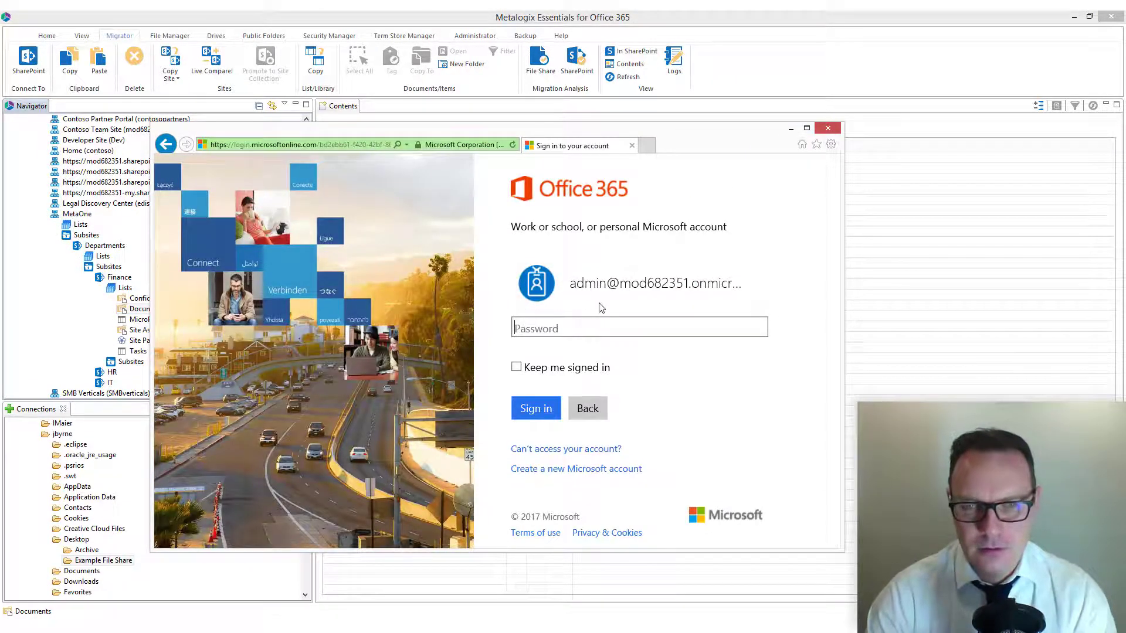
{"action": "type", "text": "•••••"}
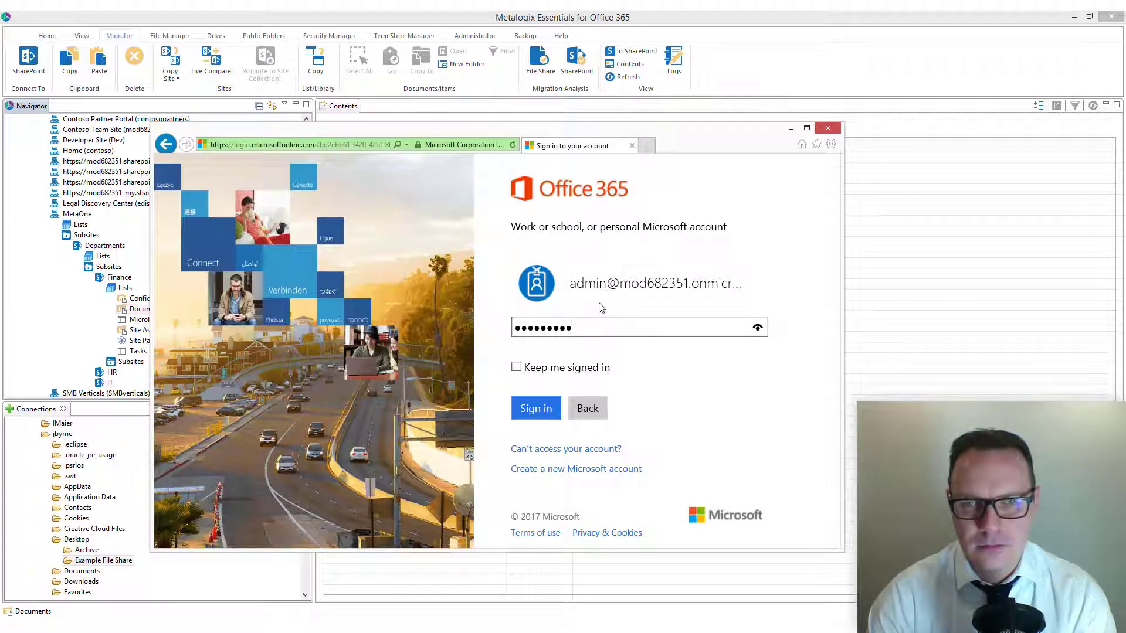
{"action": "type", "text": "••••"}
{"action": "key", "text": "Return"}
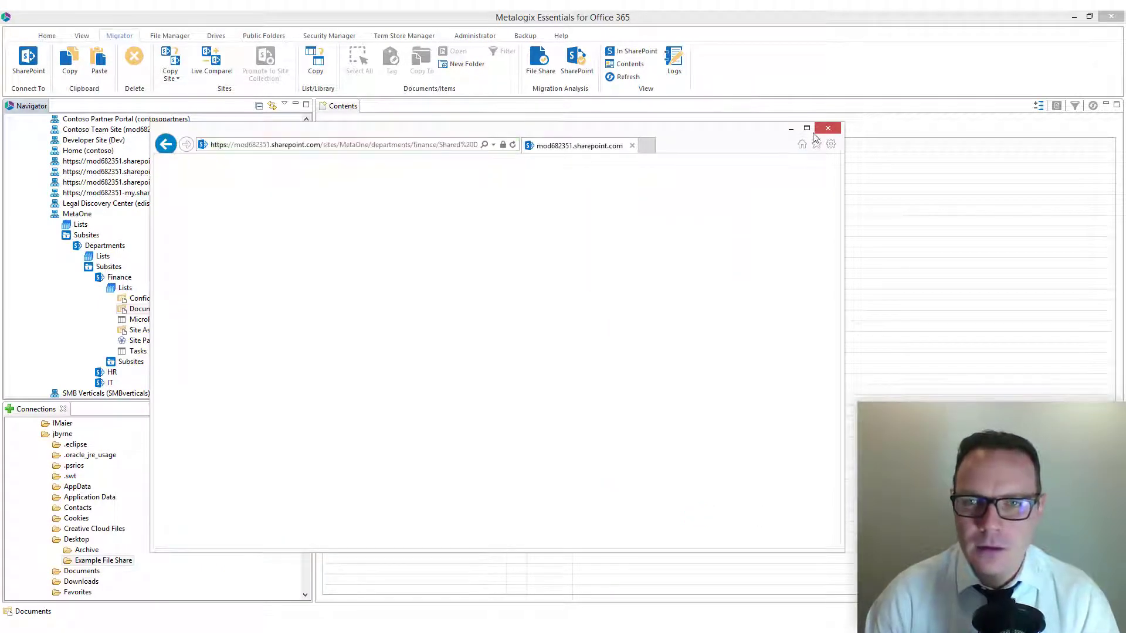
{"action": "left_click", "coordinate": [807, 128]}
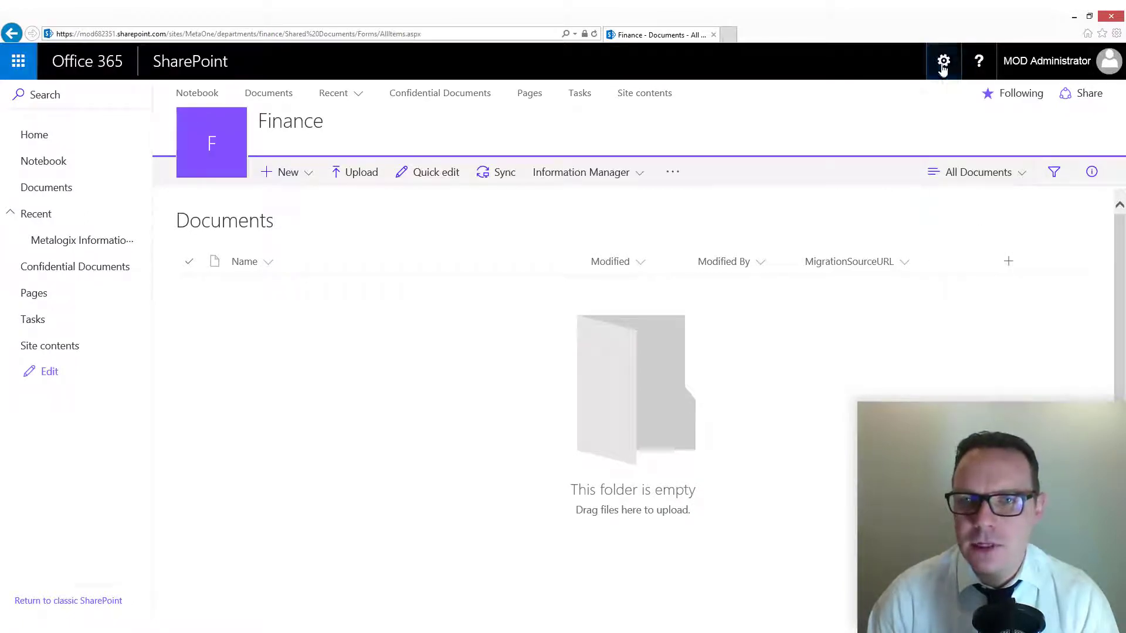
Examine the columns of the MetaOne Document content type in the Documents library's settings, and return to Metalogix Essentials
{"action": "left_click", "coordinate": [943, 61]}
{"action": "left_click", "coordinate": [894, 234]}
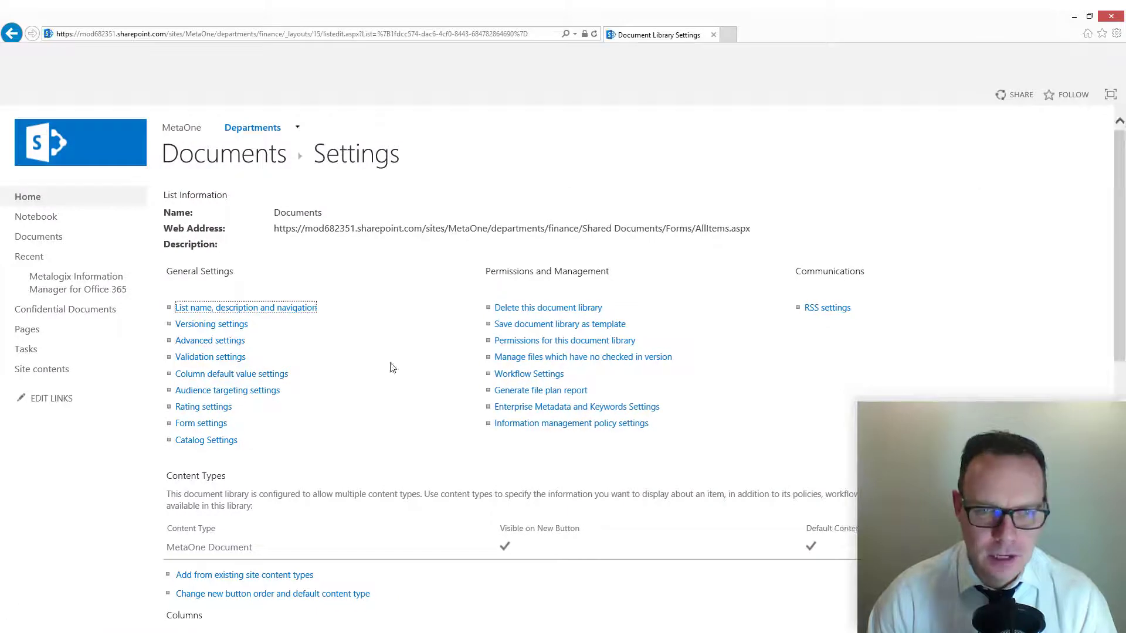
{"action": "left_click", "coordinate": [230, 548]}
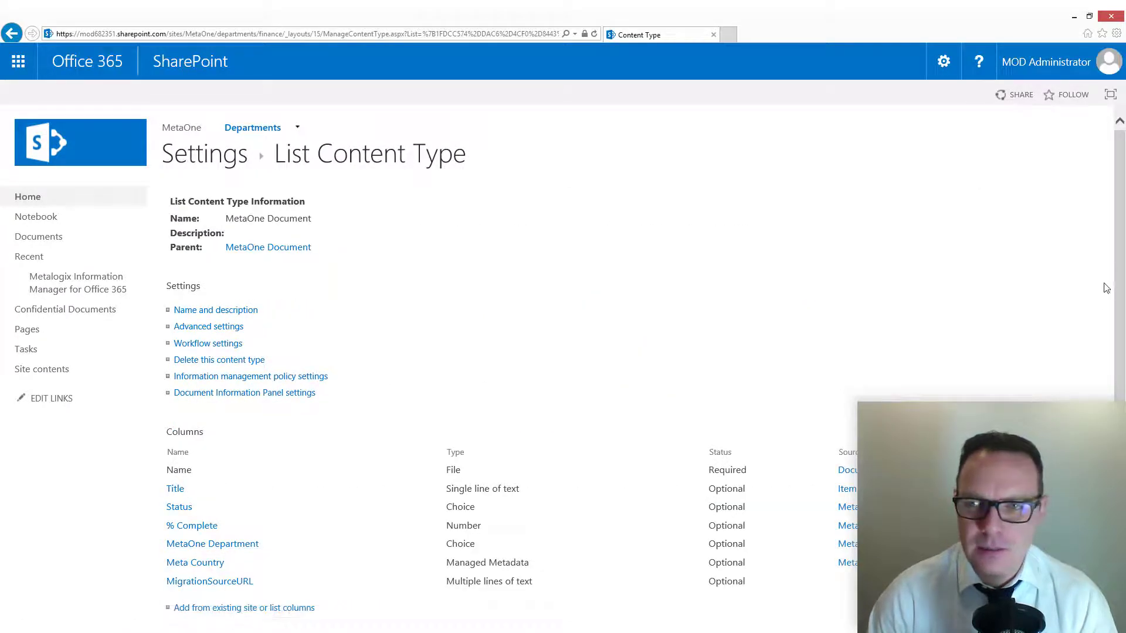
{"action": "scroll", "coordinate": [1117, 293], "scroll_direction": "down", "scroll_amount": 1}
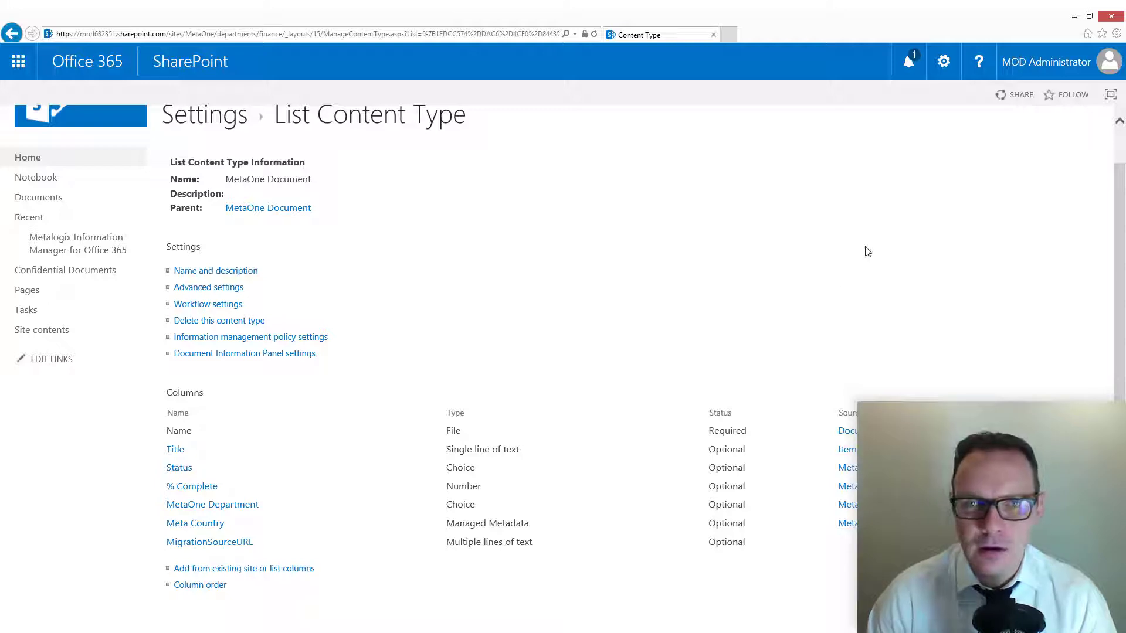
{"action": "left_click", "coordinate": [1073, 17]}
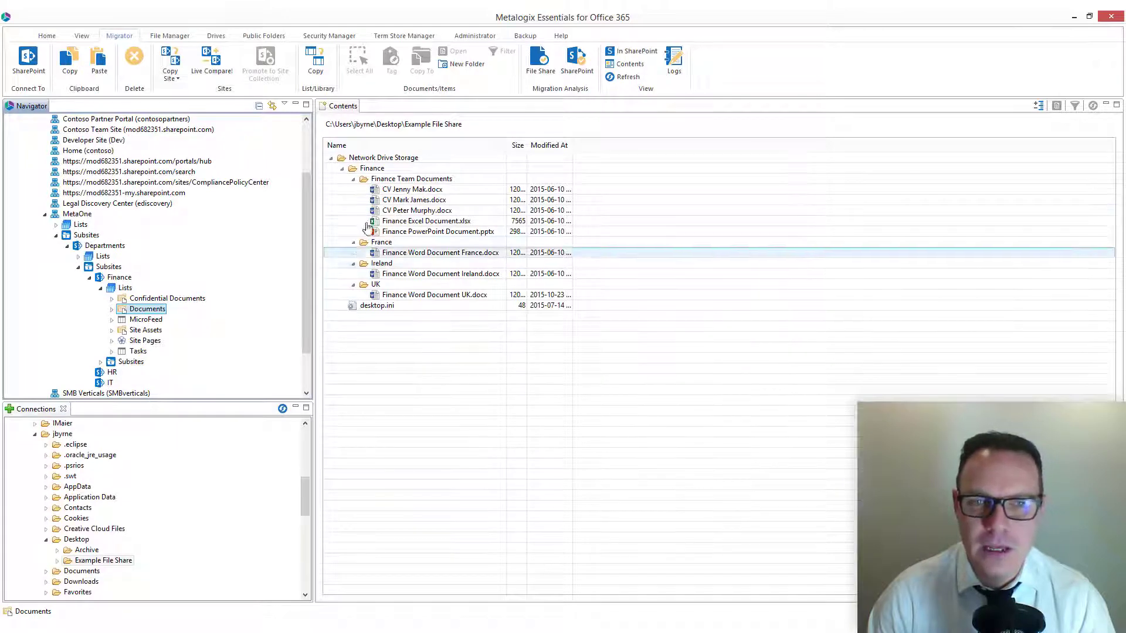
Copy the file share's Finance folder, paste it into the Finance site's Documents library, and accept the proposed target location
{"action": "right_click", "coordinate": [376, 169]}
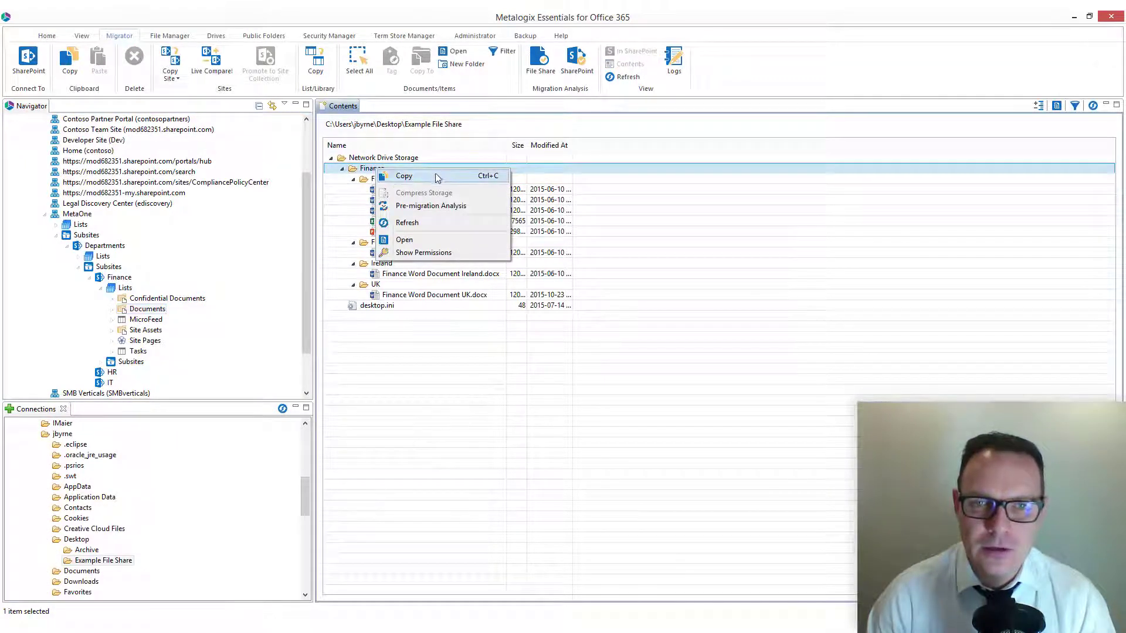
{"action": "left_click", "coordinate": [398, 176]}
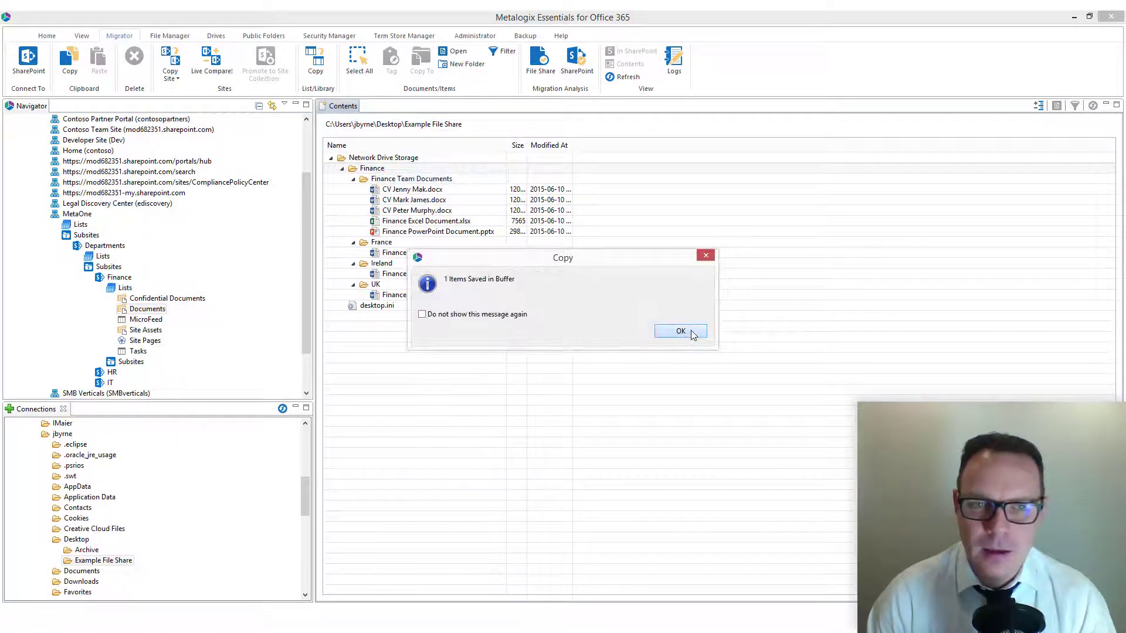
{"action": "left_click", "coordinate": [674, 330]}
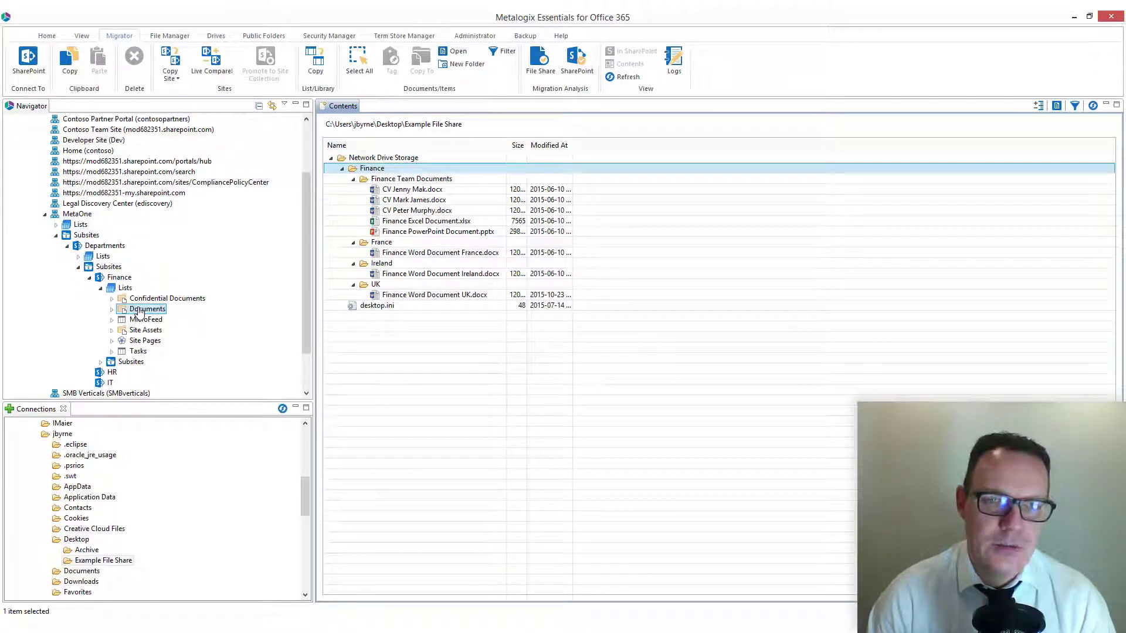
{"action": "right_click", "coordinate": [140, 311]}
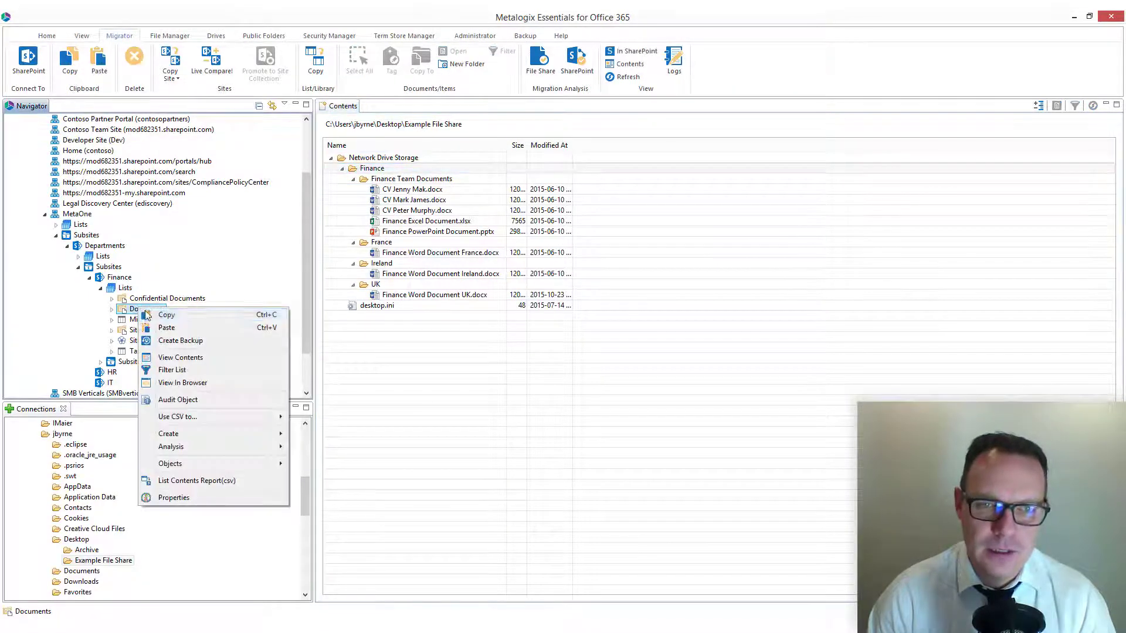
{"action": "left_click", "coordinate": [176, 327]}
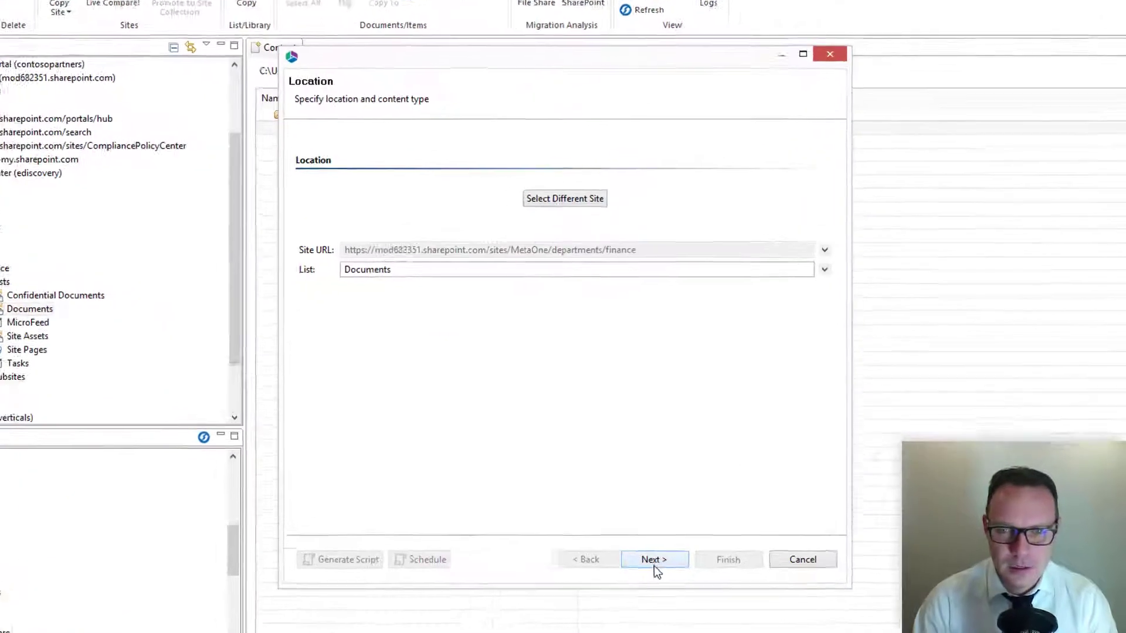
{"action": "left_click", "coordinate": [653, 562]}
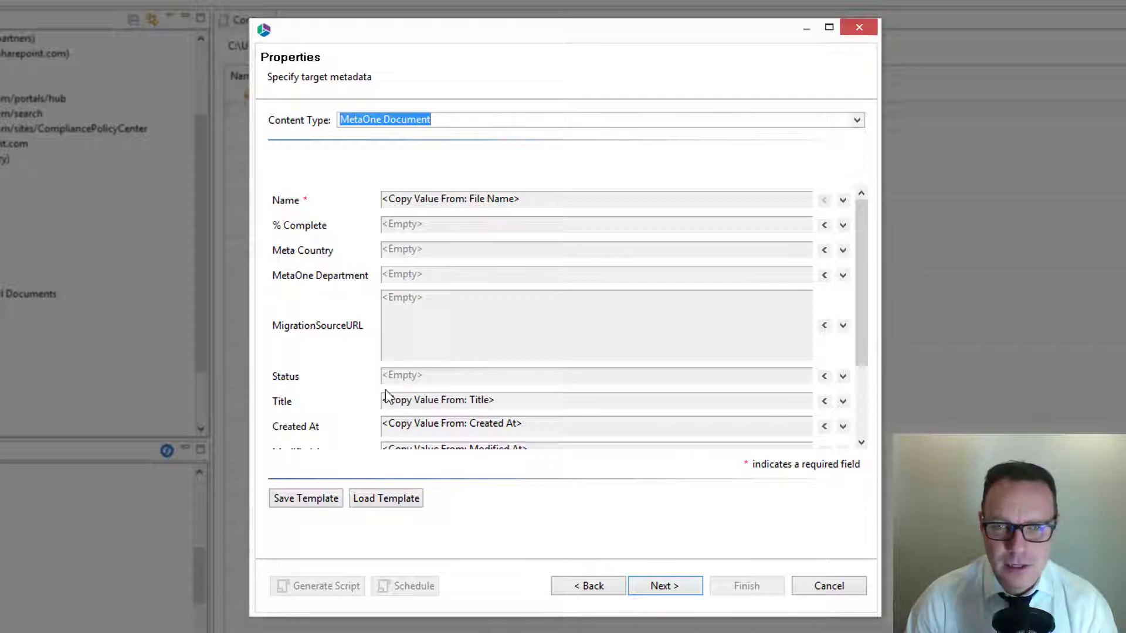
Set the target metadata to 10 for % Complete and the taxonomy value Bulgaria for Meta Country
{"action": "left_click", "coordinate": [824, 225]}
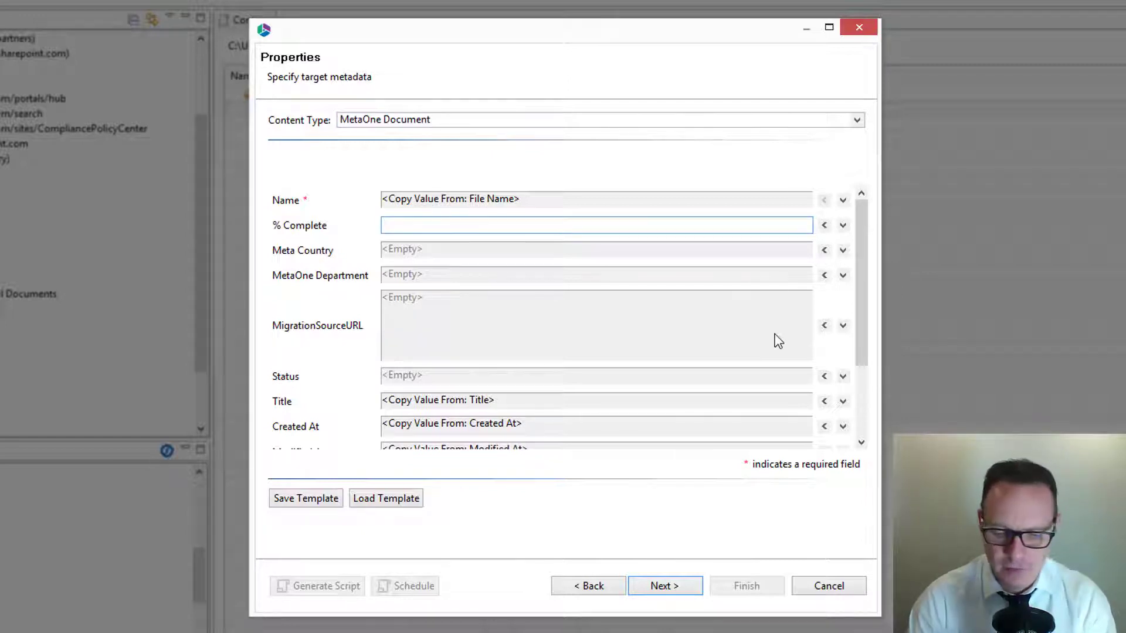
{"action": "type", "text": "10"}
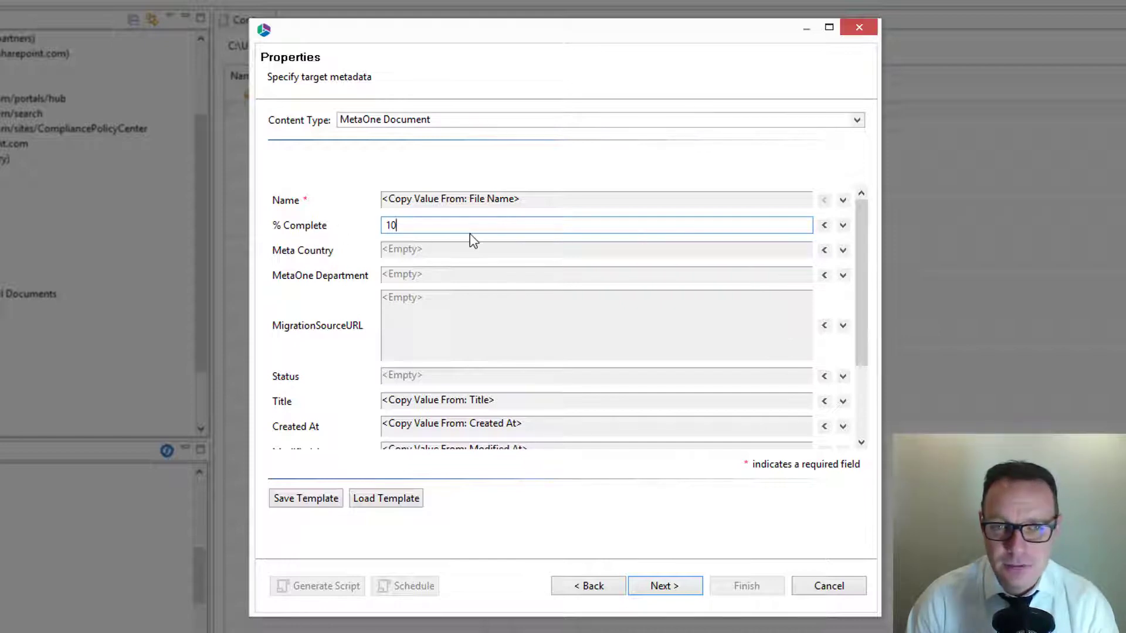
{"action": "left_click", "coordinate": [826, 252]}
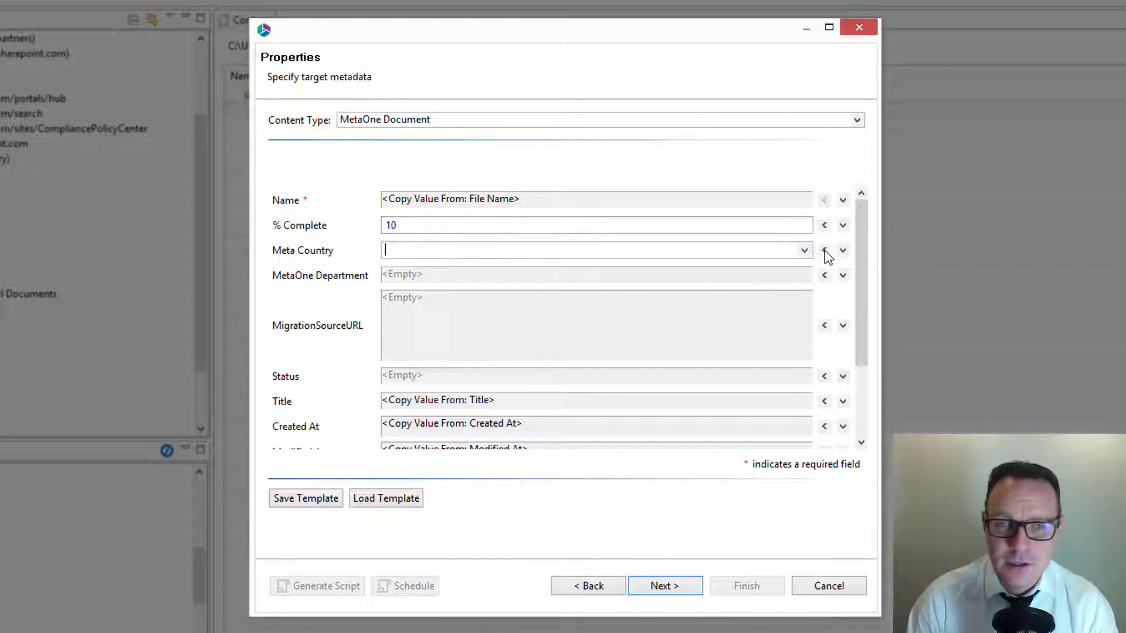
{"action": "left_click", "coordinate": [804, 251]}
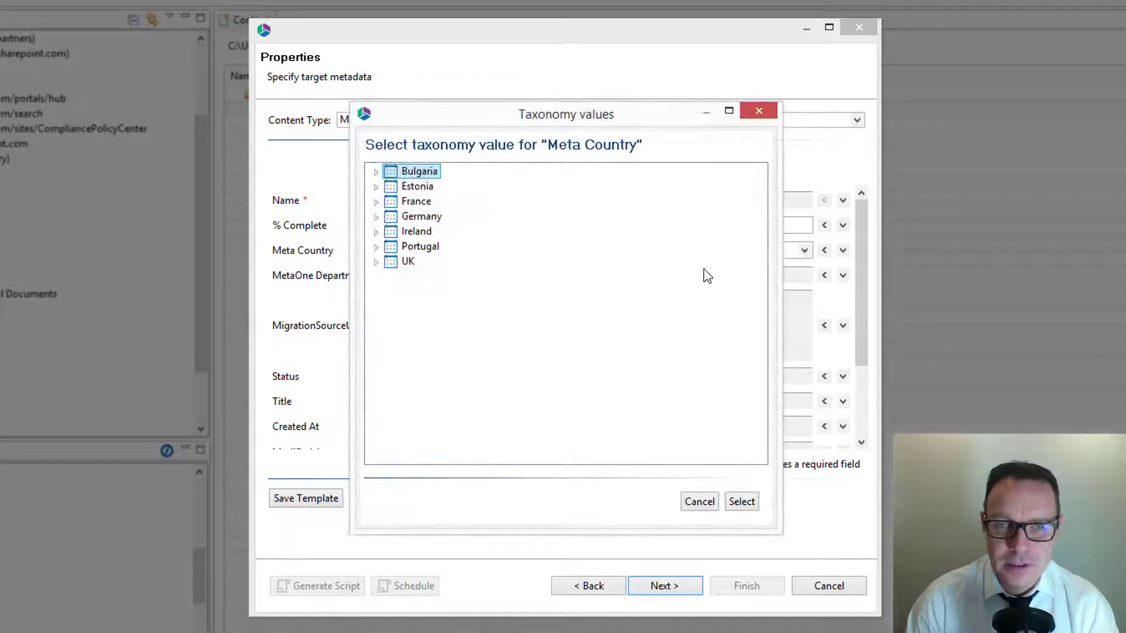
{"action": "double_click", "coordinate": [419, 172]}
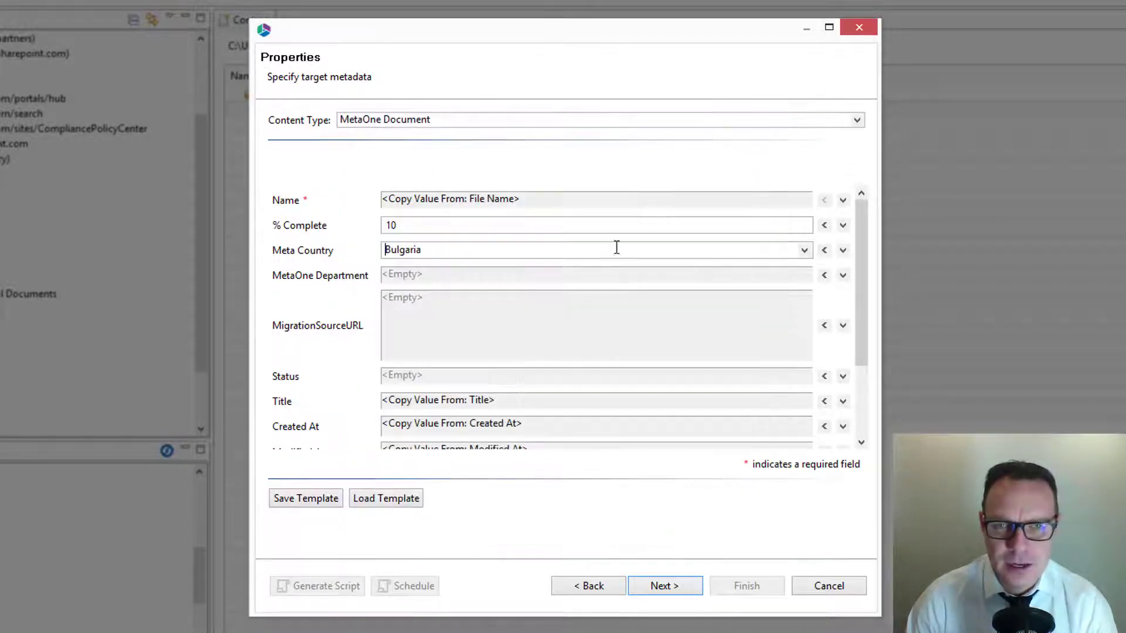
Open the source field selection for Meta Country and bring up the Folder in the File Path columns
{"action": "left_click", "coordinate": [843, 251]}
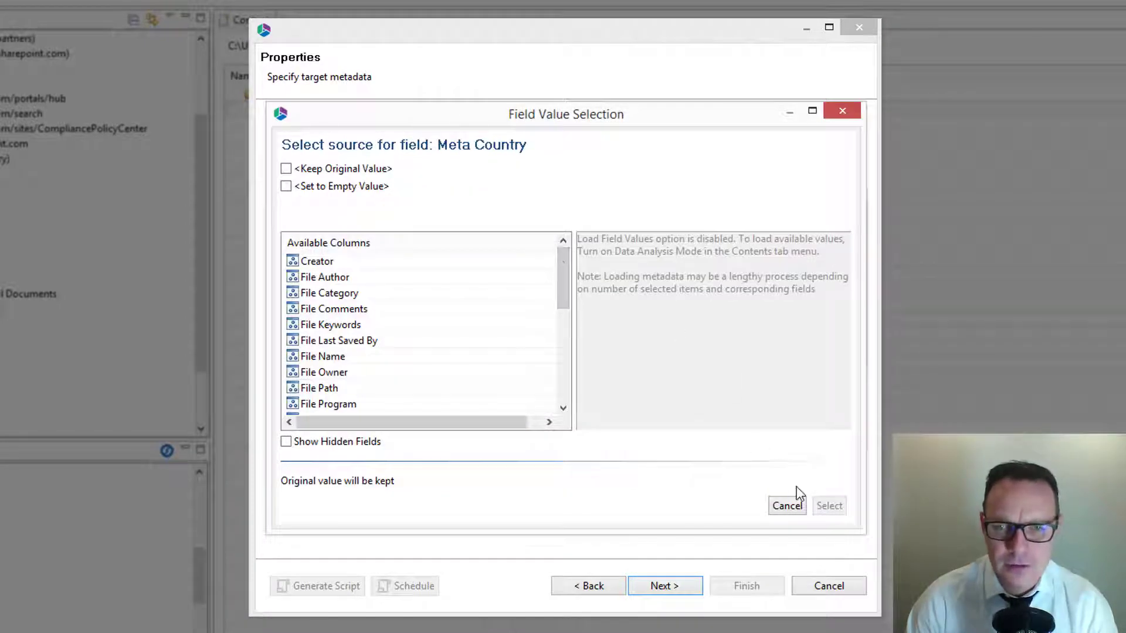
{"action": "left_click_drag", "start_coordinate": [561, 261], "coordinate": [564, 343]}
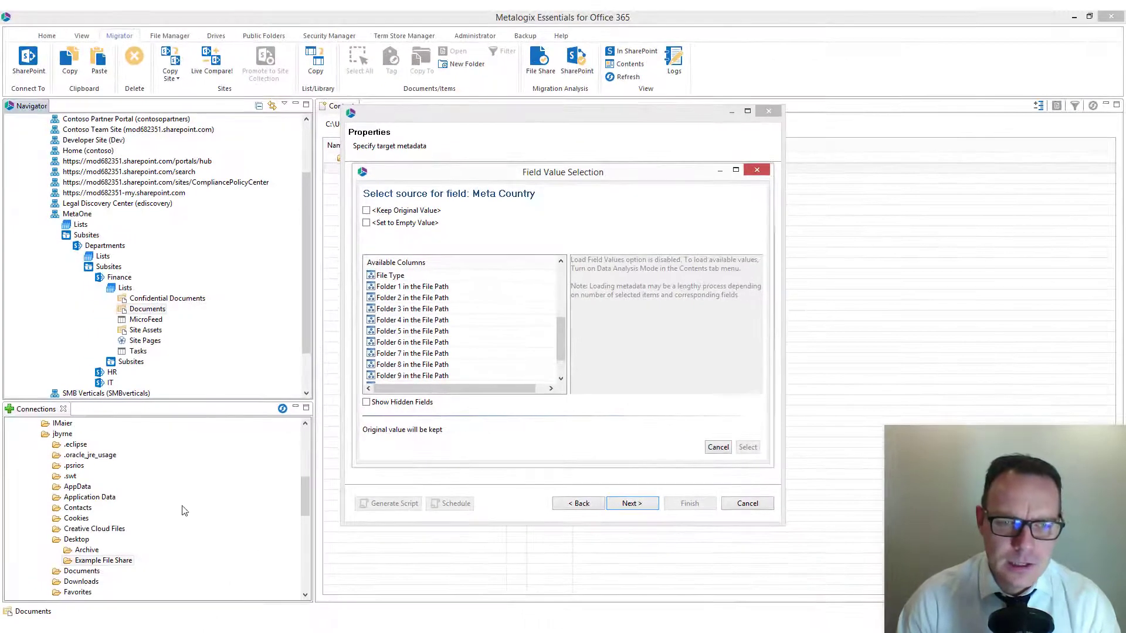
Switch to File Explorer, open Example File Share > Network Drive Storage > Finance > France from the Desktop, and examine its full path
{"action": "key", "text": "super+e"}
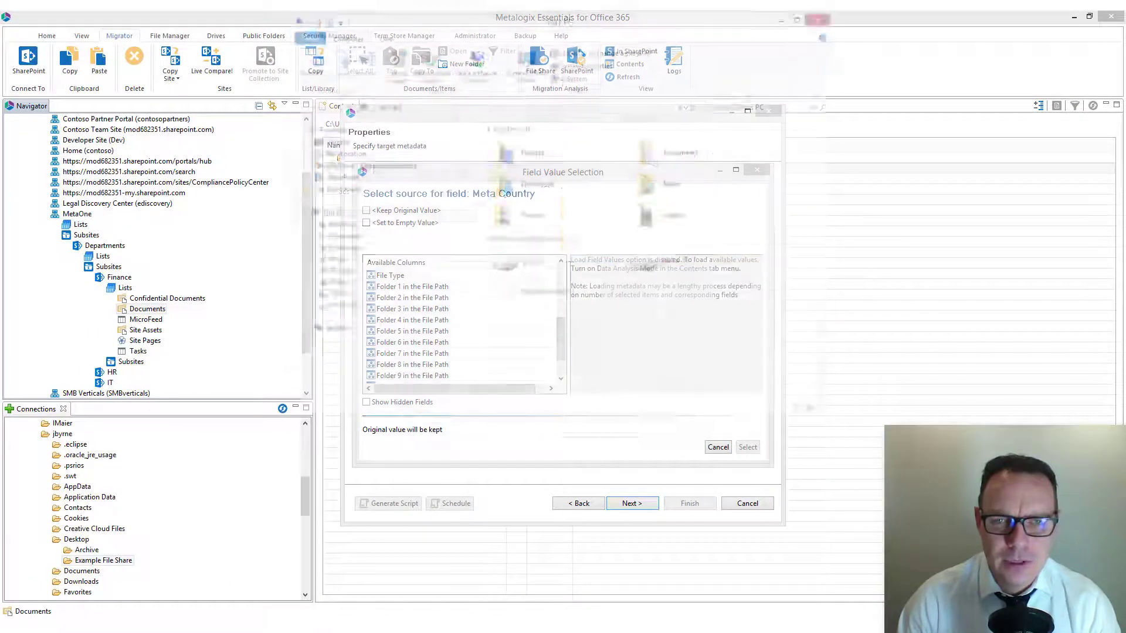
{"action": "left_click", "coordinate": [328, 228]}
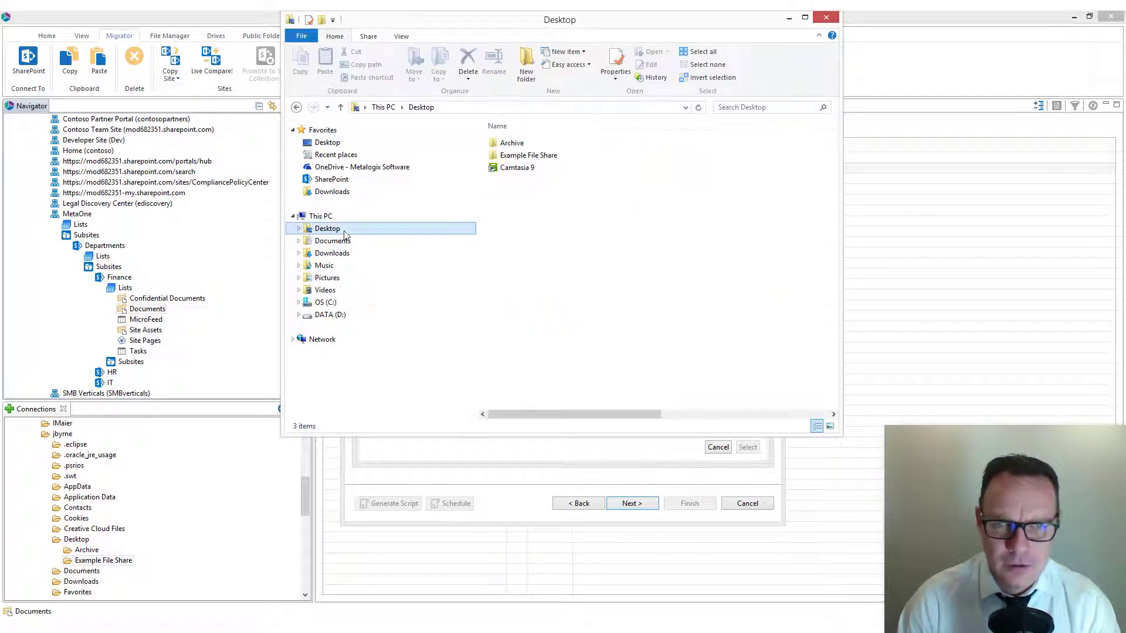
{"action": "double_click", "coordinate": [510, 153]}
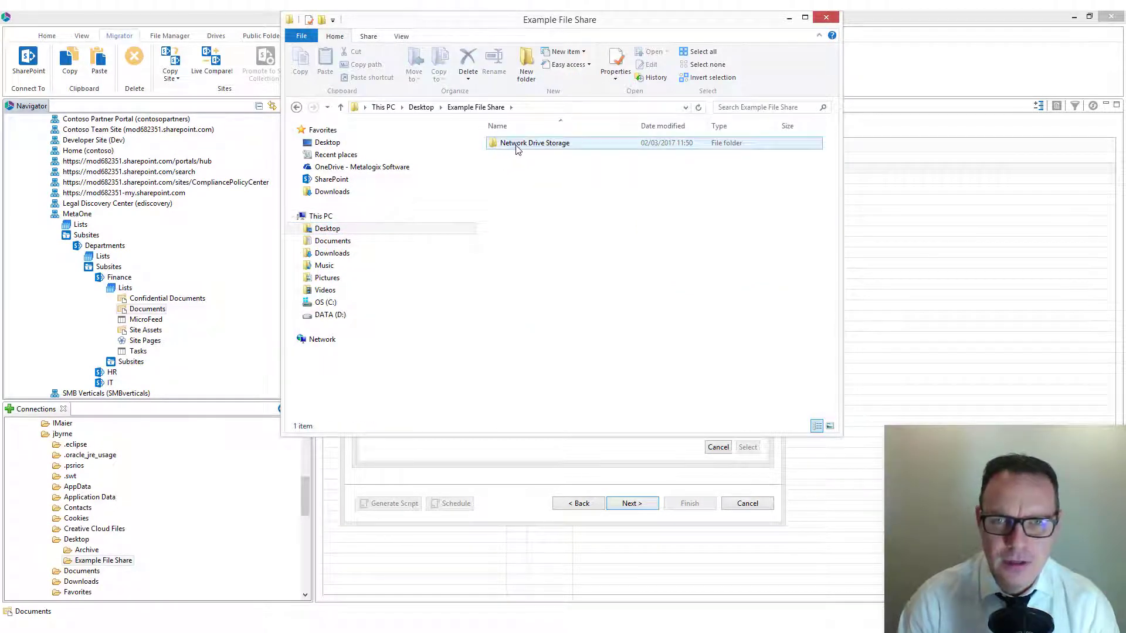
{"action": "double_click", "coordinate": [515, 148]}
{"action": "double_click", "coordinate": [517, 148]}
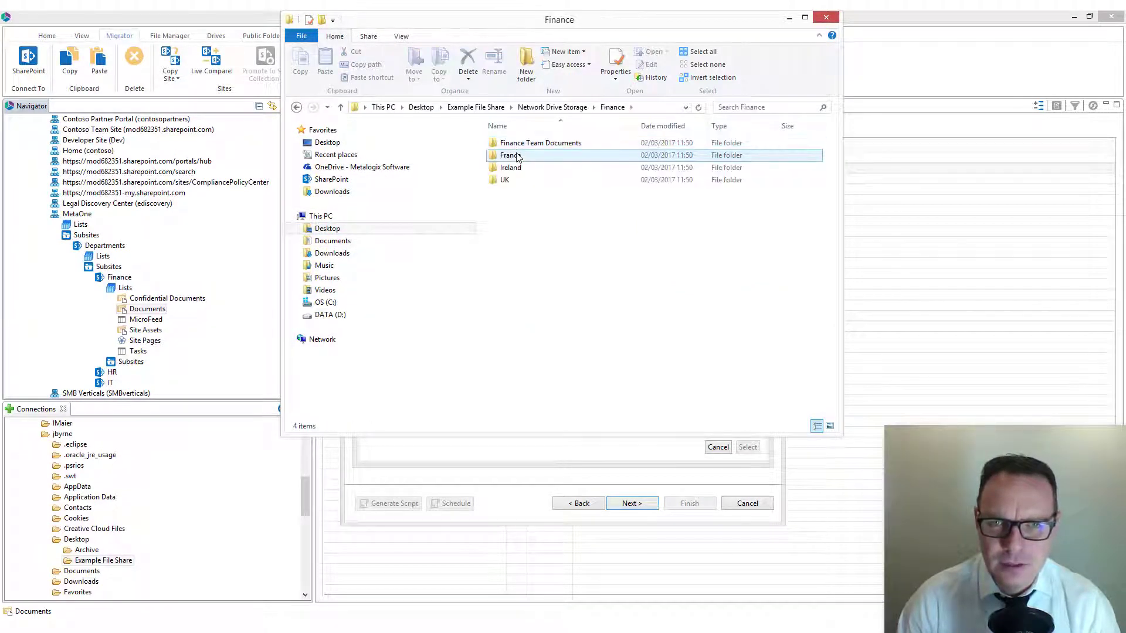
{"action": "double_click", "coordinate": [518, 155]}
{"action": "left_click", "coordinate": [636, 110]}
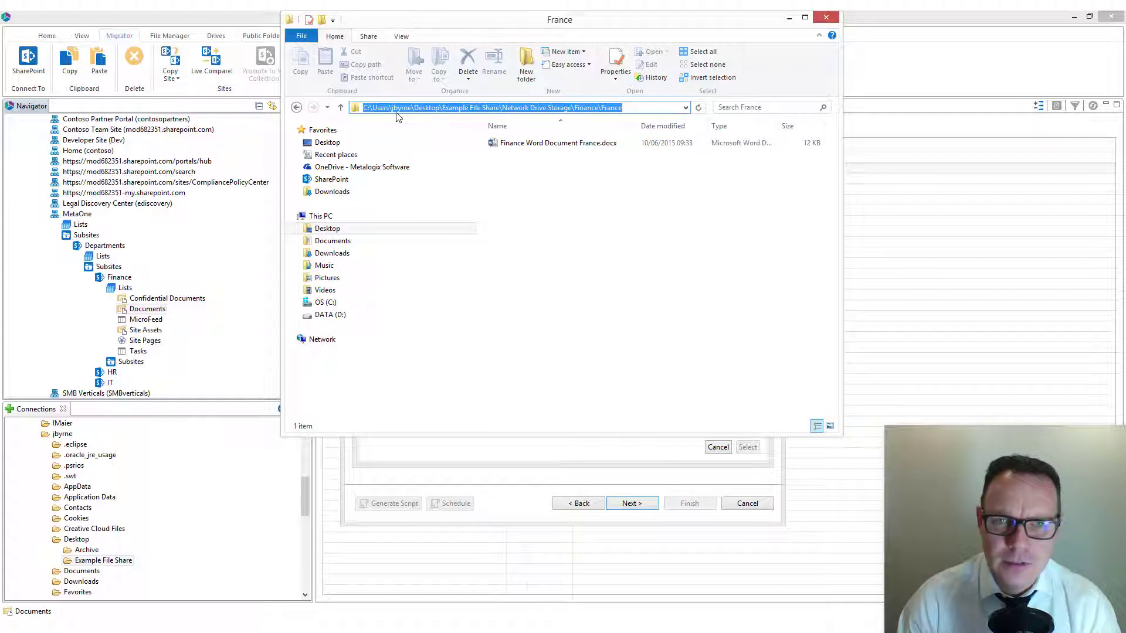
{"action": "left_click", "coordinate": [604, 283]}
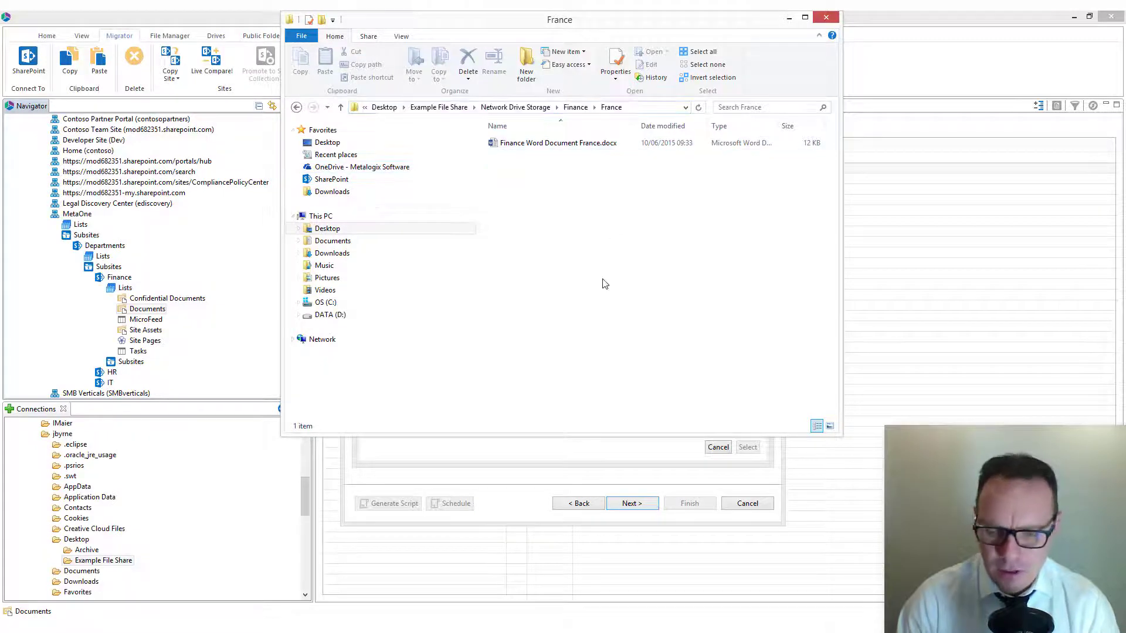
Go back to the Finance folder, check the Ireland and UK country folders, and return to Metalogix Essentials
{"action": "key", "text": "BackSpace"}
{"action": "left_click", "coordinate": [534, 169]}
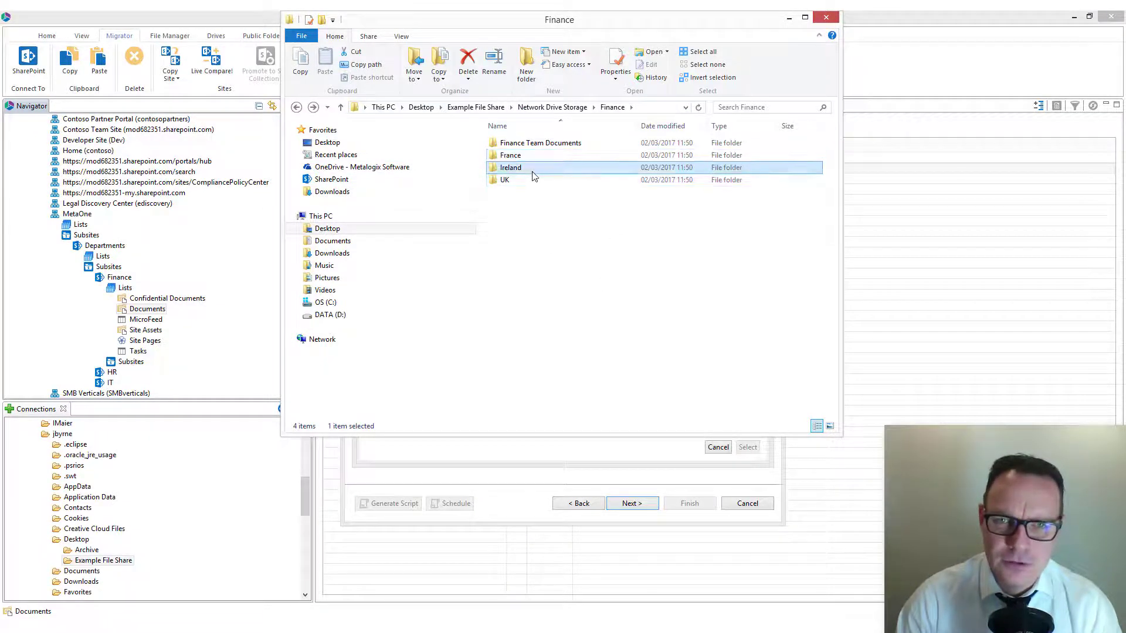
{"action": "left_click", "coordinate": [534, 180]}
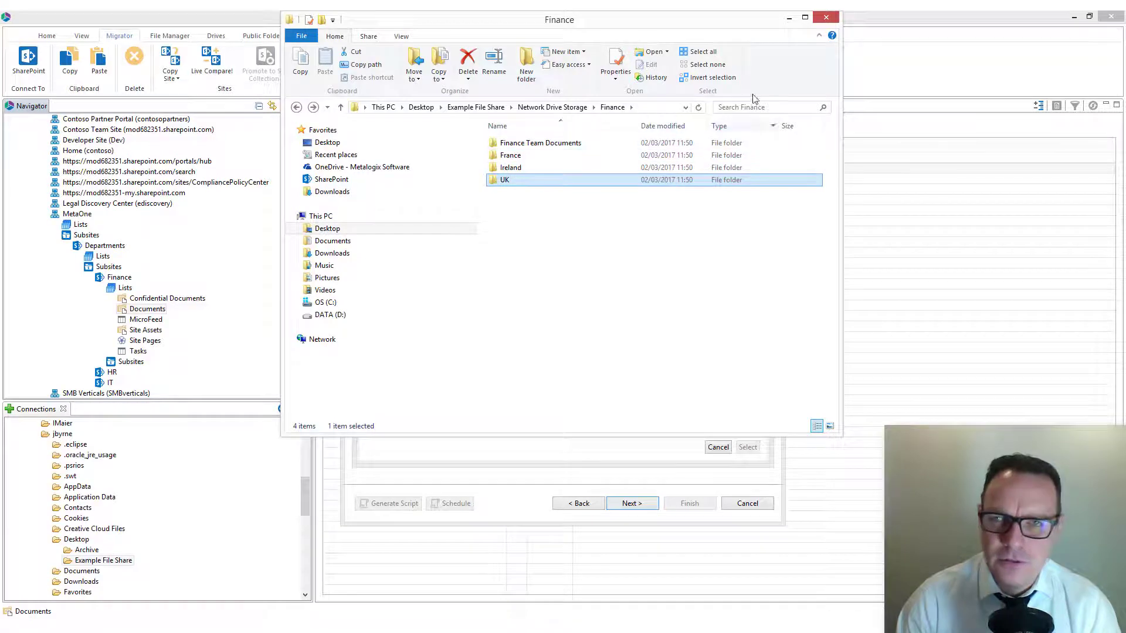
{"action": "left_click", "coordinate": [789, 22]}
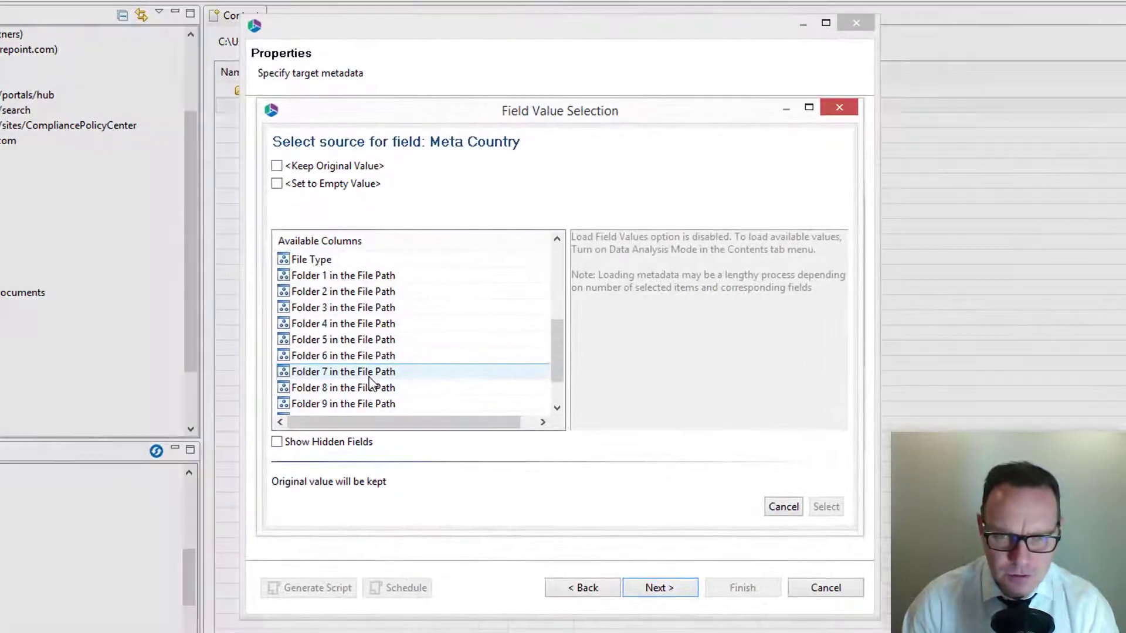
Map Meta Country to Folder 7 in the File Path and set MetaOne Department to Finance
{"action": "double_click", "coordinate": [369, 375]}
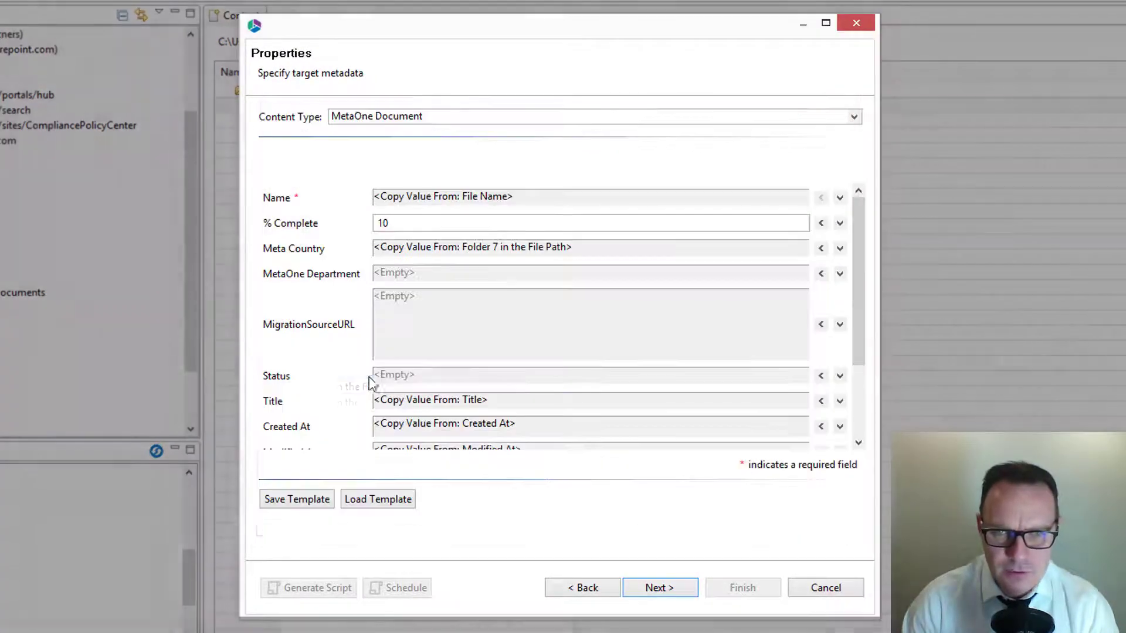
{"action": "left_click", "coordinate": [819, 276]}
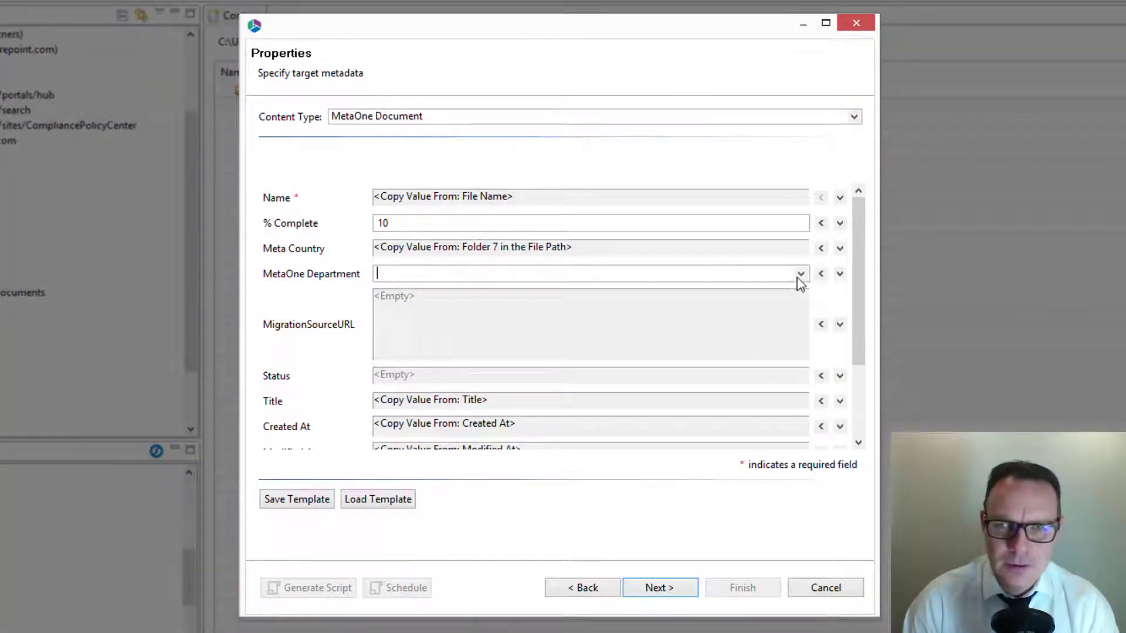
{"action": "left_click", "coordinate": [801, 274]}
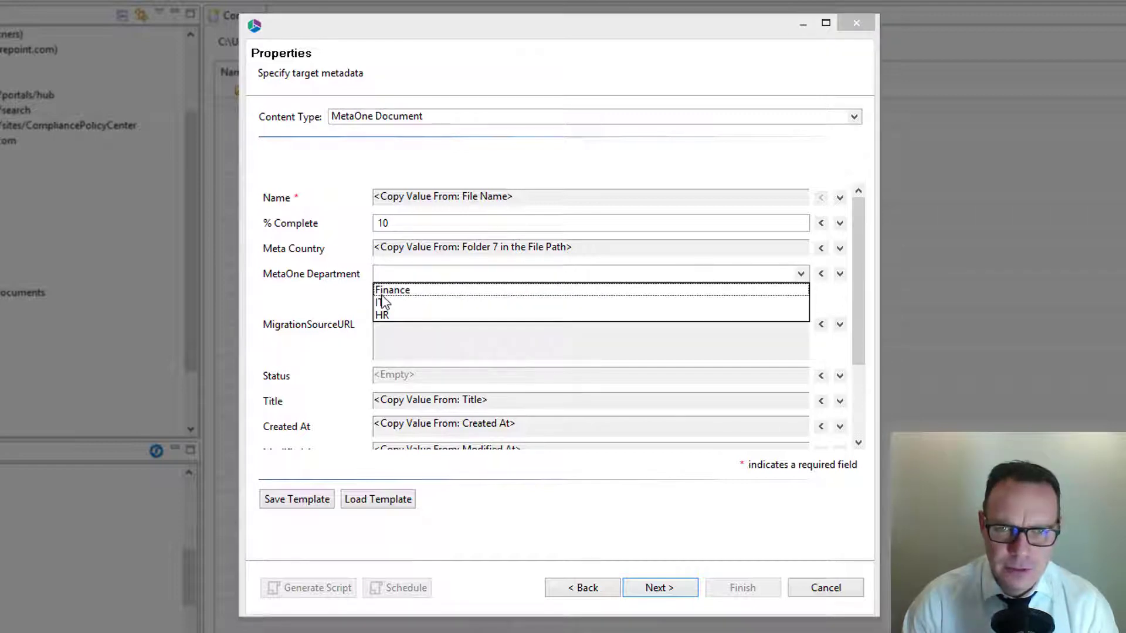
{"action": "left_click", "coordinate": [384, 294]}
Set the Status to Published, review the remaining metadata fields, and continue to the summary page
{"action": "left_click_drag", "start_coordinate": [859, 294], "coordinate": [853, 337]}
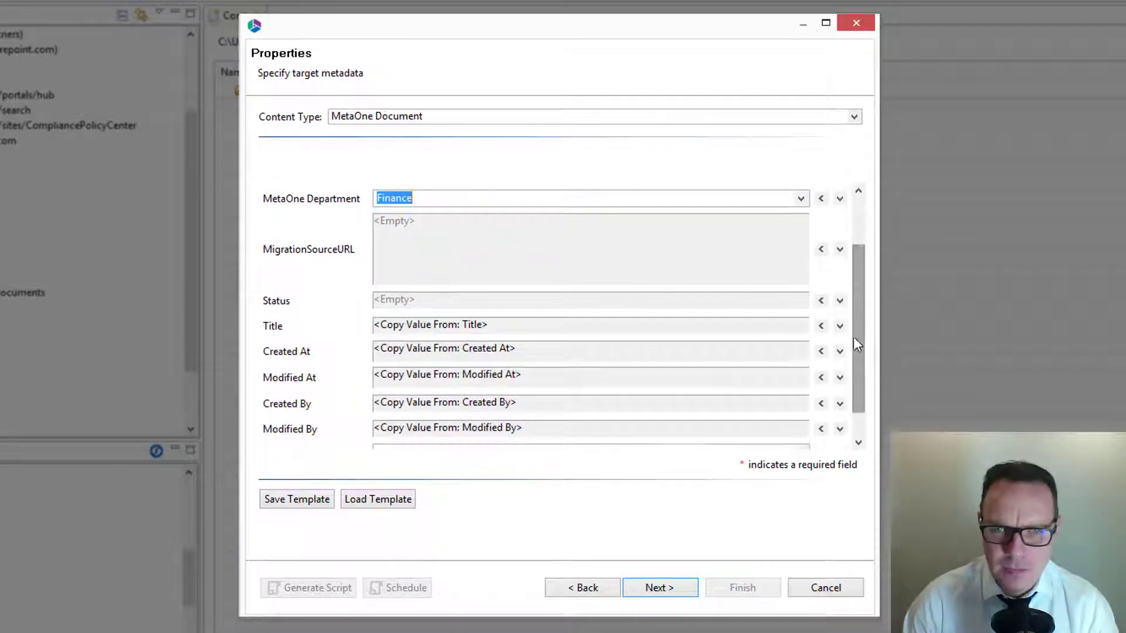
{"action": "left_click", "coordinate": [820, 301]}
{"action": "left_click", "coordinate": [801, 301]}
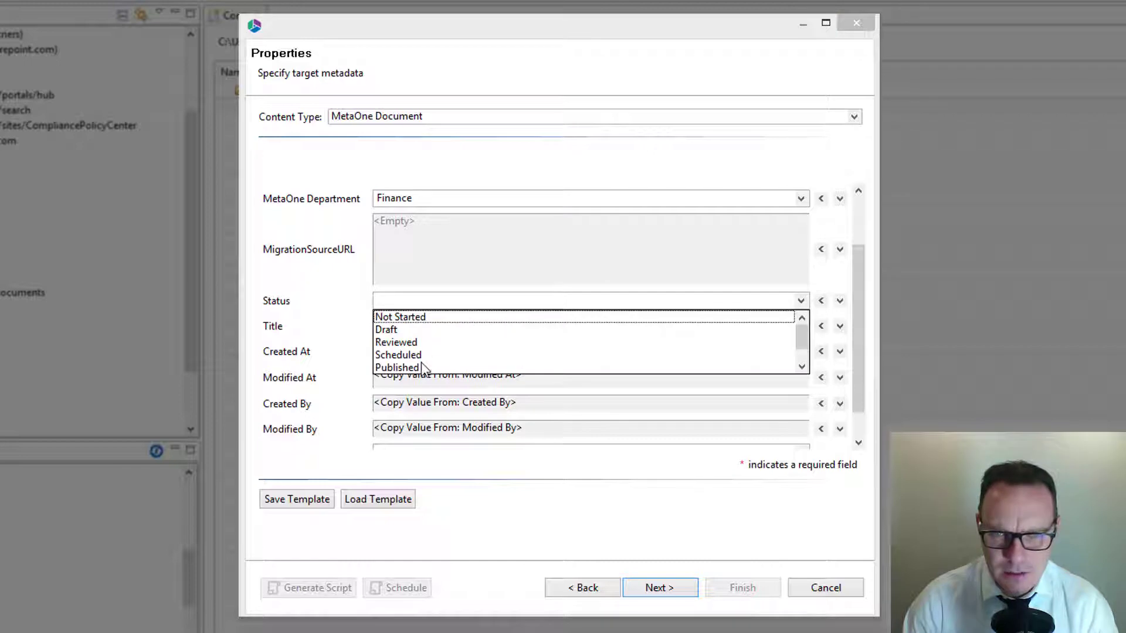
{"action": "left_click", "coordinate": [397, 368]}
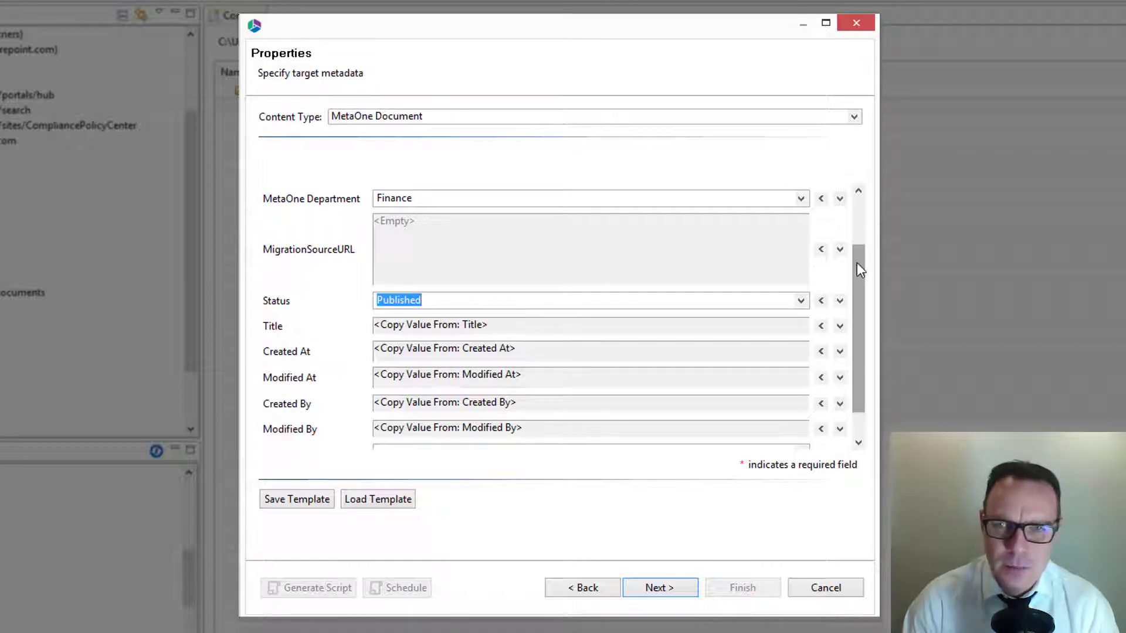
{"action": "left_click_drag", "start_coordinate": [858, 266], "coordinate": [858, 310]}
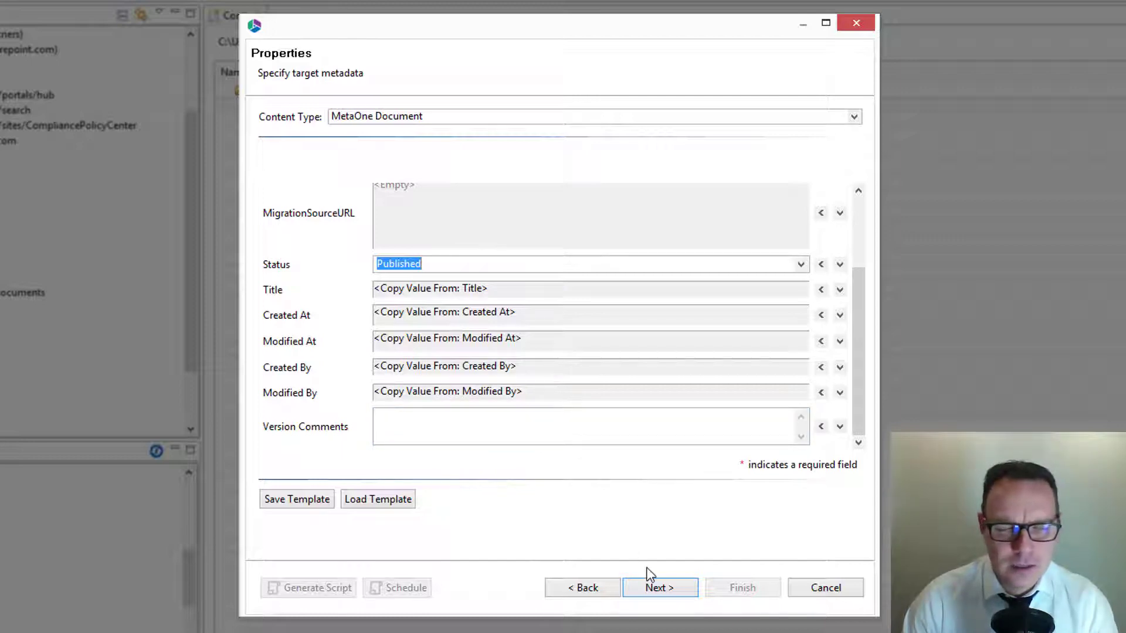
{"action": "left_click", "coordinate": [657, 589]}
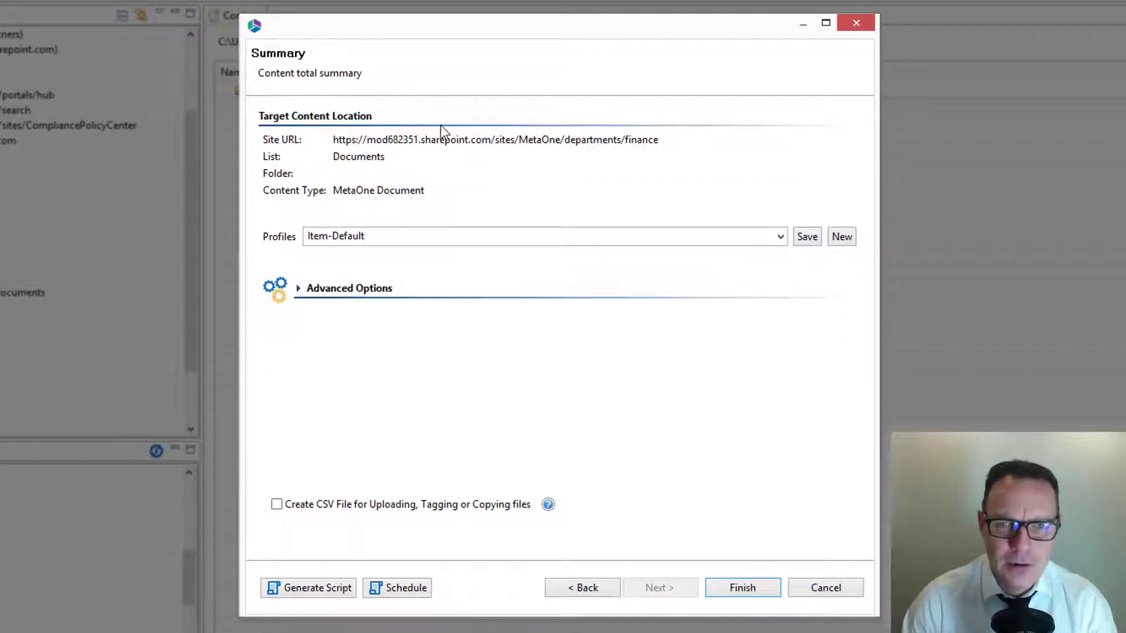
Expand the advanced options, and switch Overwrite if file exists and Incremental copy on and off again
{"action": "left_click", "coordinate": [370, 291]}
{"action": "left_click_drag", "start_coordinate": [857, 241], "coordinate": [865, 247]}
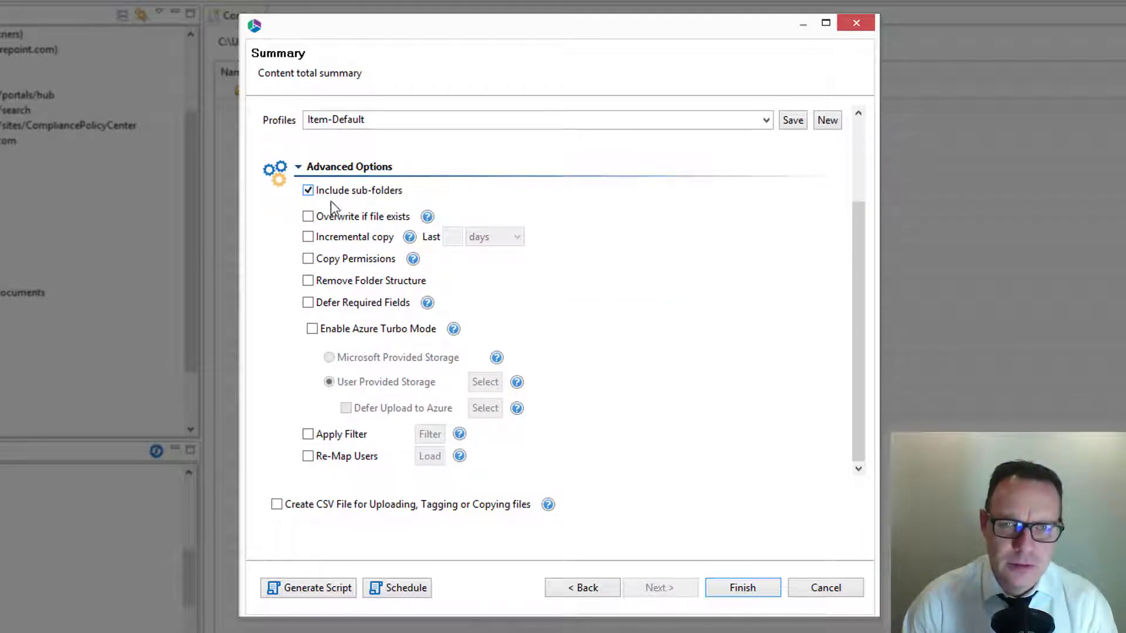
{"action": "left_click", "coordinate": [314, 219]}
{"action": "left_click", "coordinate": [317, 217]}
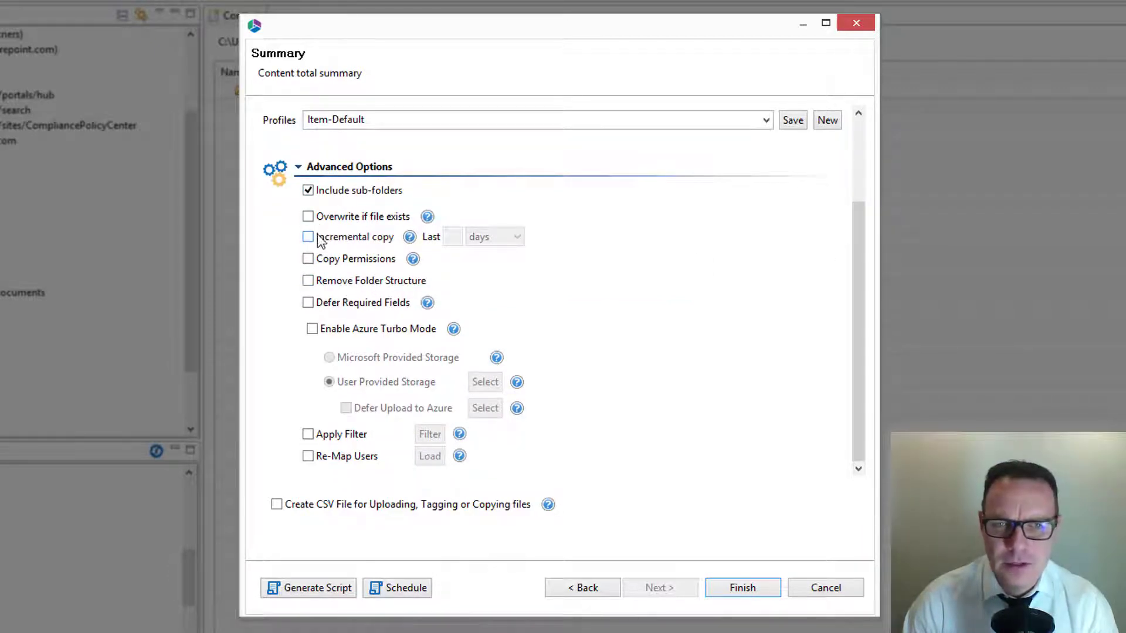
{"action": "left_click", "coordinate": [309, 236]}
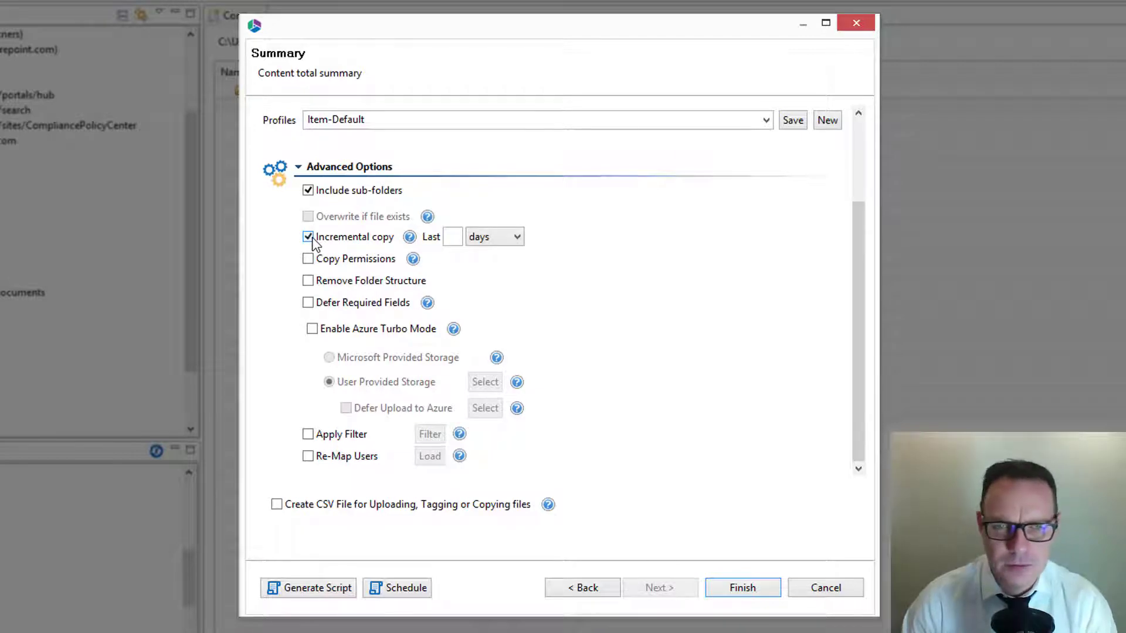
{"action": "left_click", "coordinate": [309, 237]}
Try the Copy Permissions option, read its help on NTFS folder permissions, and switch the option off again
{"action": "left_click", "coordinate": [317, 259]}
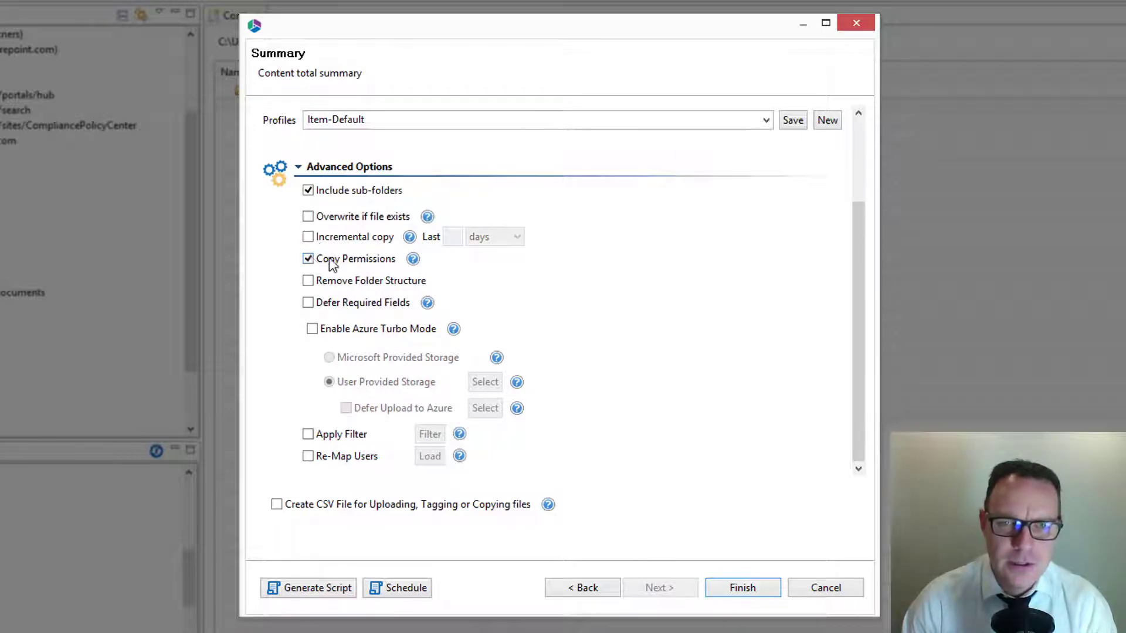
{"action": "left_click", "coordinate": [414, 259]}
{"action": "left_click_drag", "start_coordinate": [513, 282], "coordinate": [686, 307]}
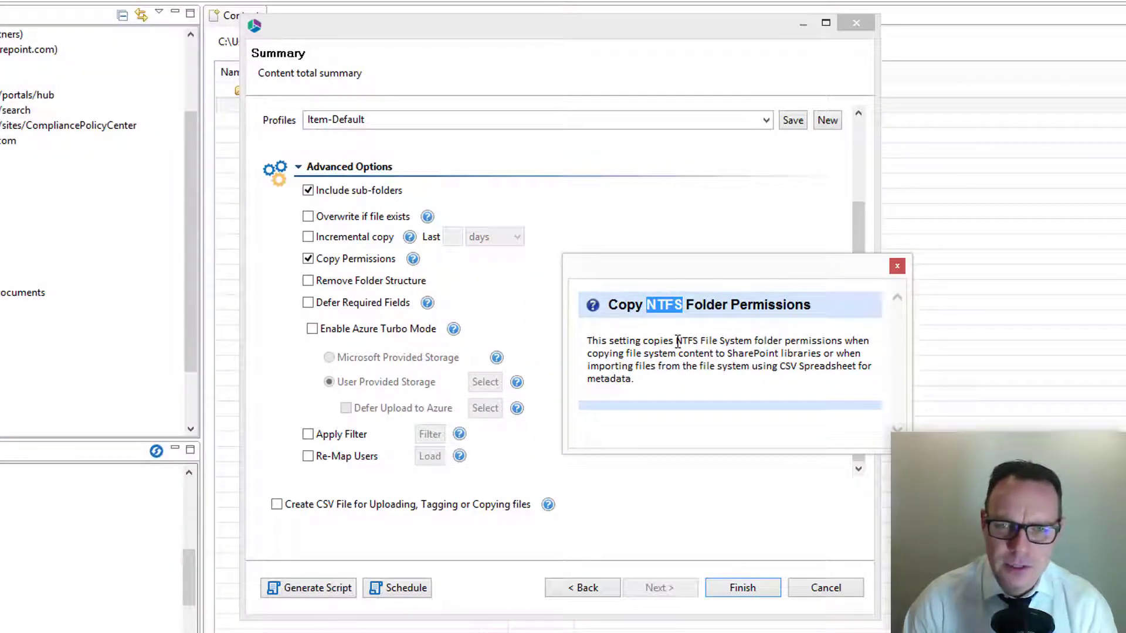
{"action": "left_click", "coordinate": [678, 341]}
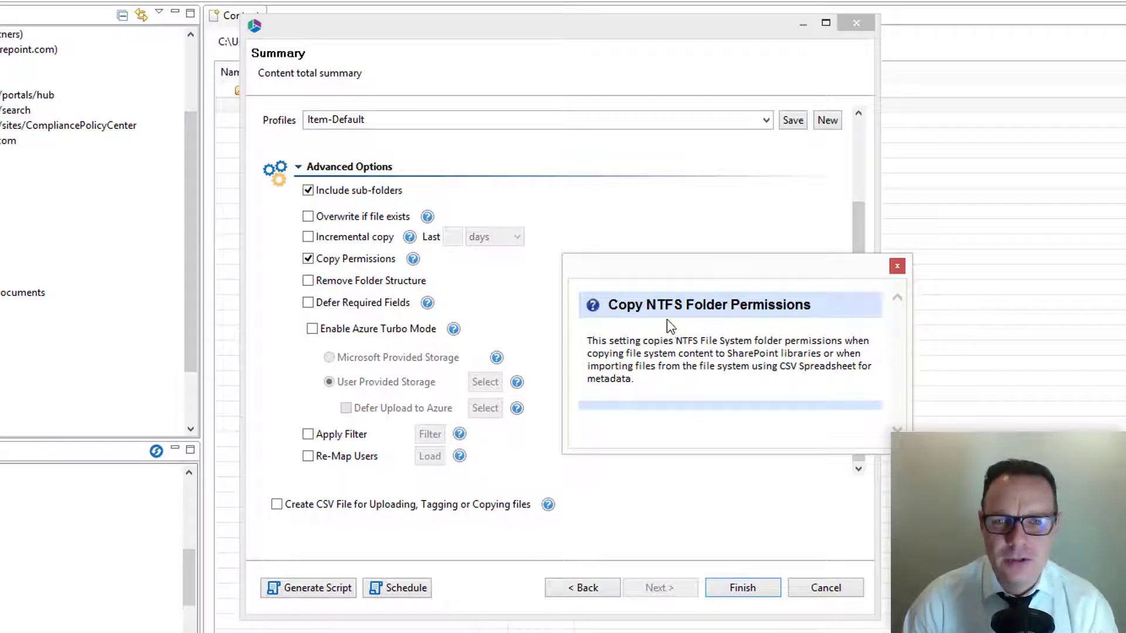
{"action": "left_click", "coordinate": [897, 268]}
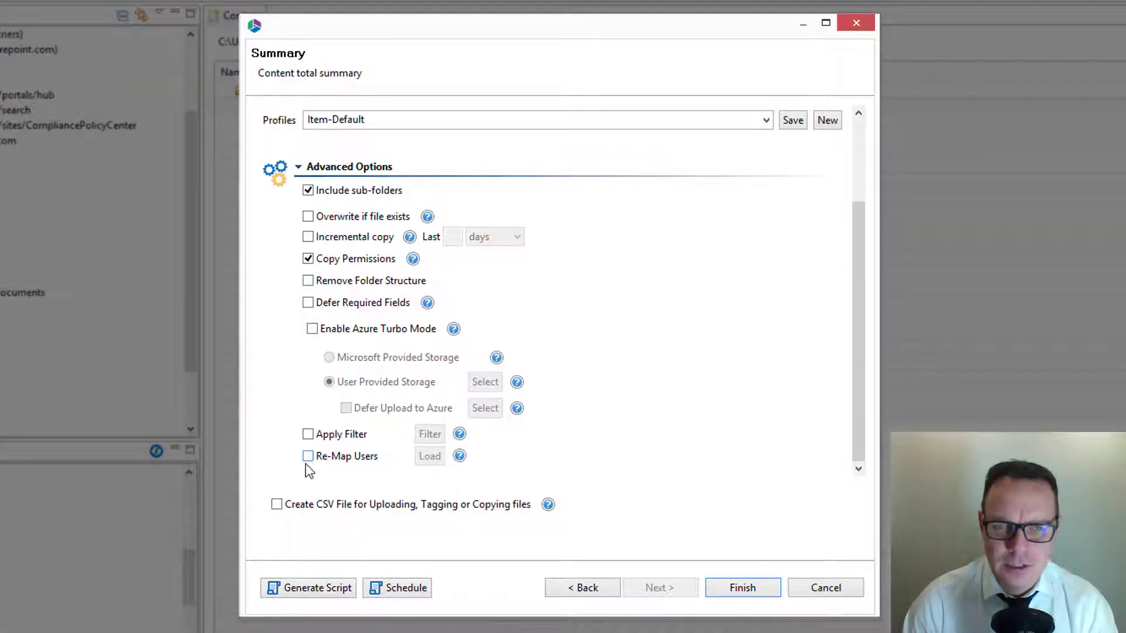
{"action": "left_click", "coordinate": [308, 259]}
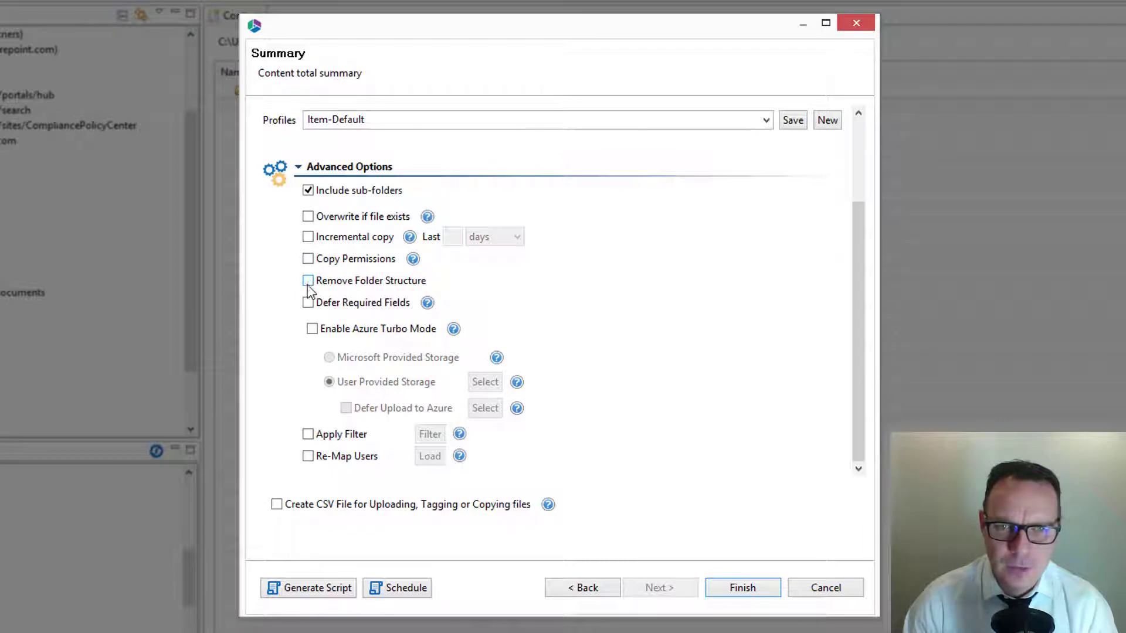
Try Remove Folder Structure, Defer Required Fields and Enable Azure Turbo Mode one after another, switching each off again
{"action": "left_click", "coordinate": [307, 282]}
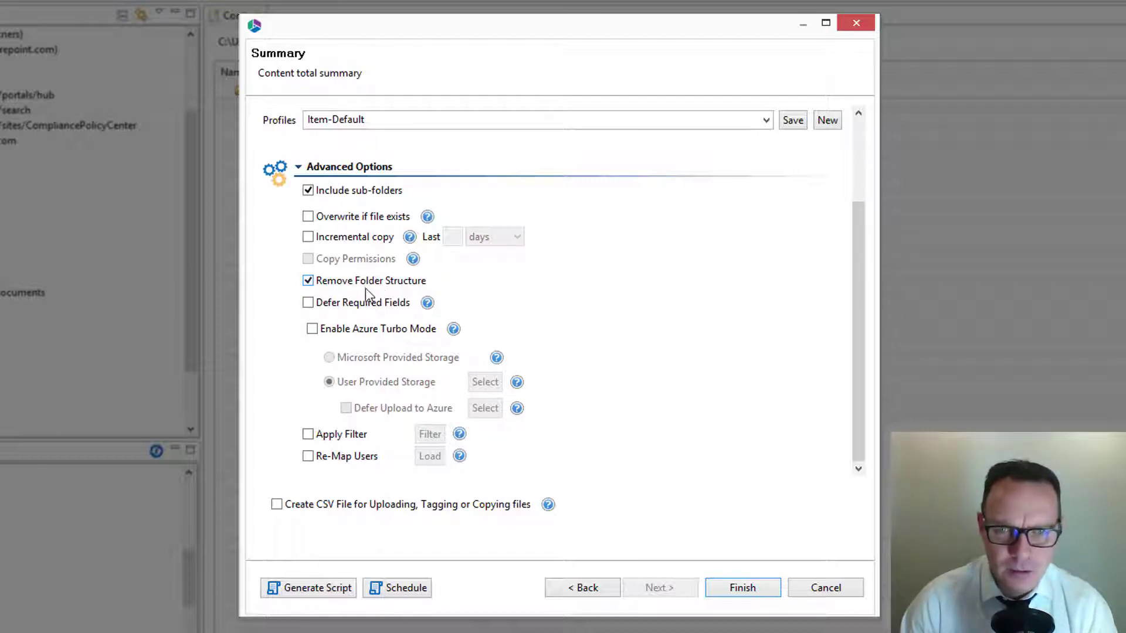
{"action": "left_click", "coordinate": [312, 282]}
{"action": "left_click", "coordinate": [310, 303]}
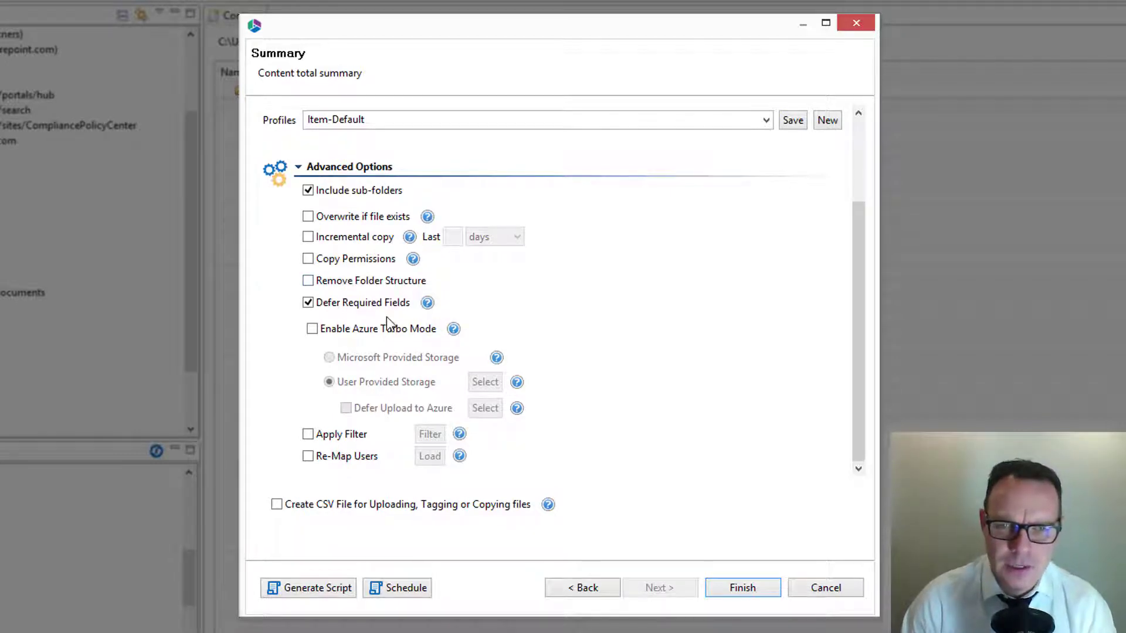
{"action": "left_click", "coordinate": [367, 305]}
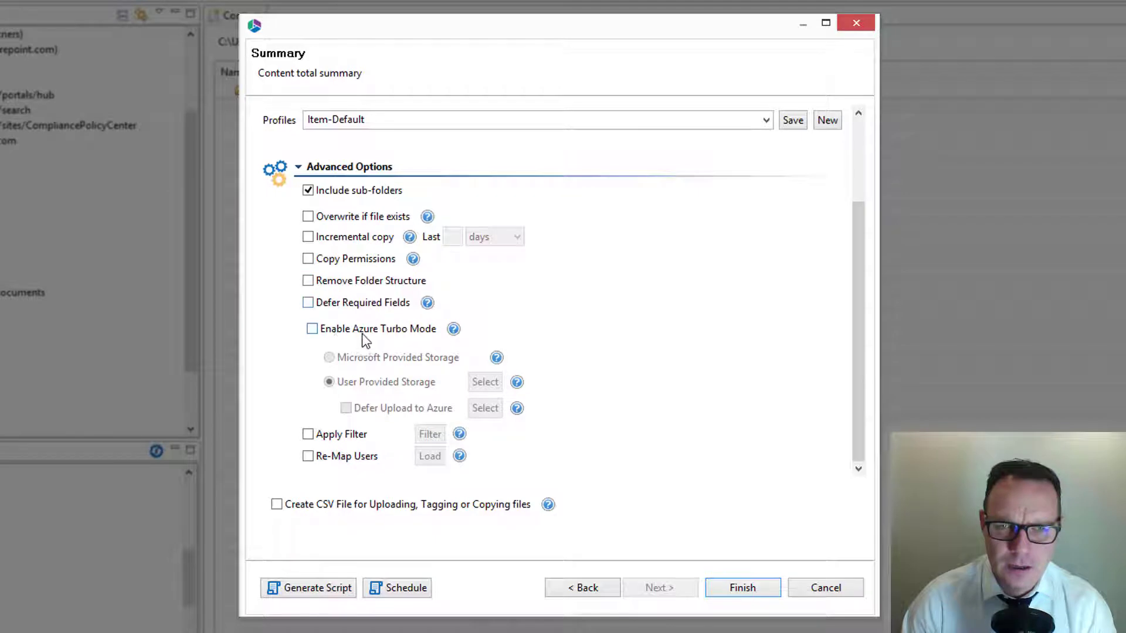
{"action": "left_click", "coordinate": [313, 329]}
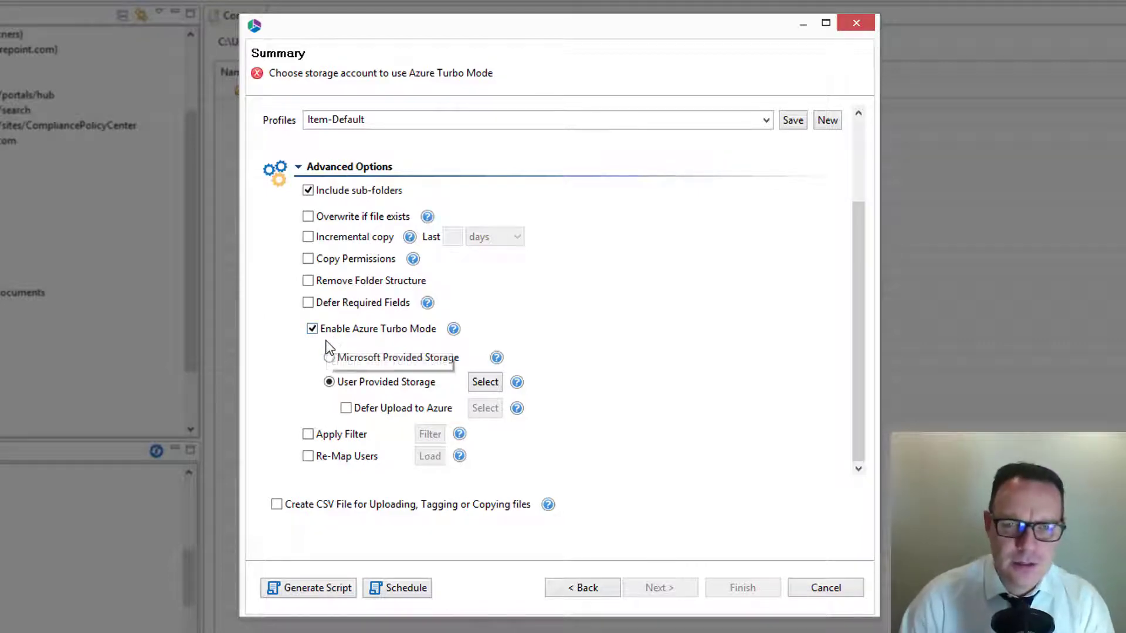
{"action": "left_click", "coordinate": [312, 330]}
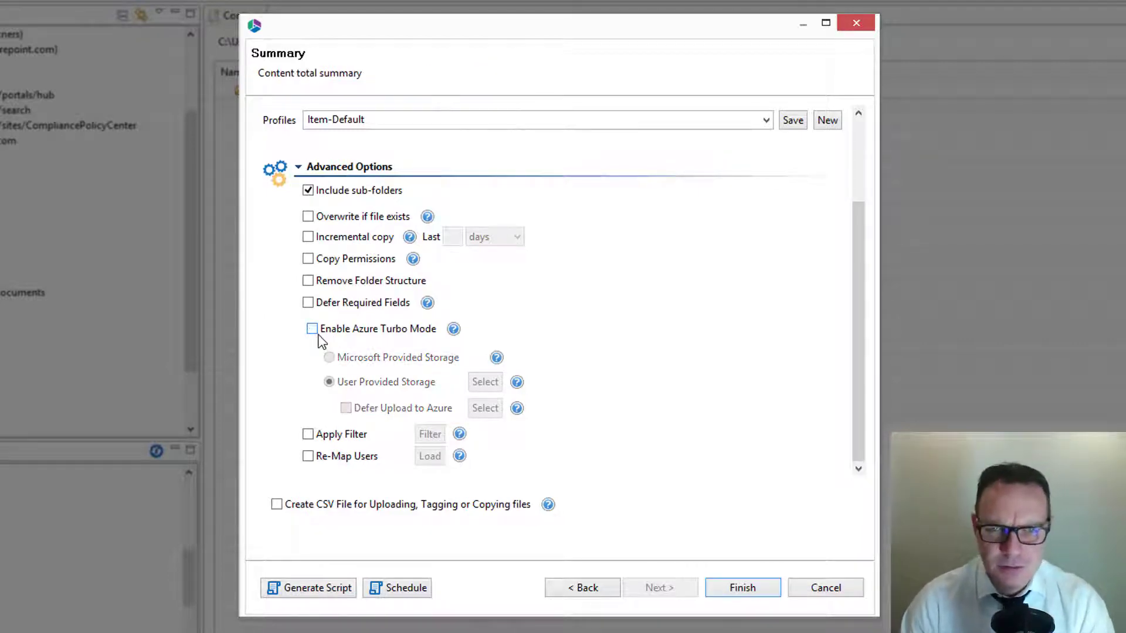
Try Apply Filter, look through the available filter criteria, and switch the filter off without setting any
{"action": "left_click", "coordinate": [308, 435]}
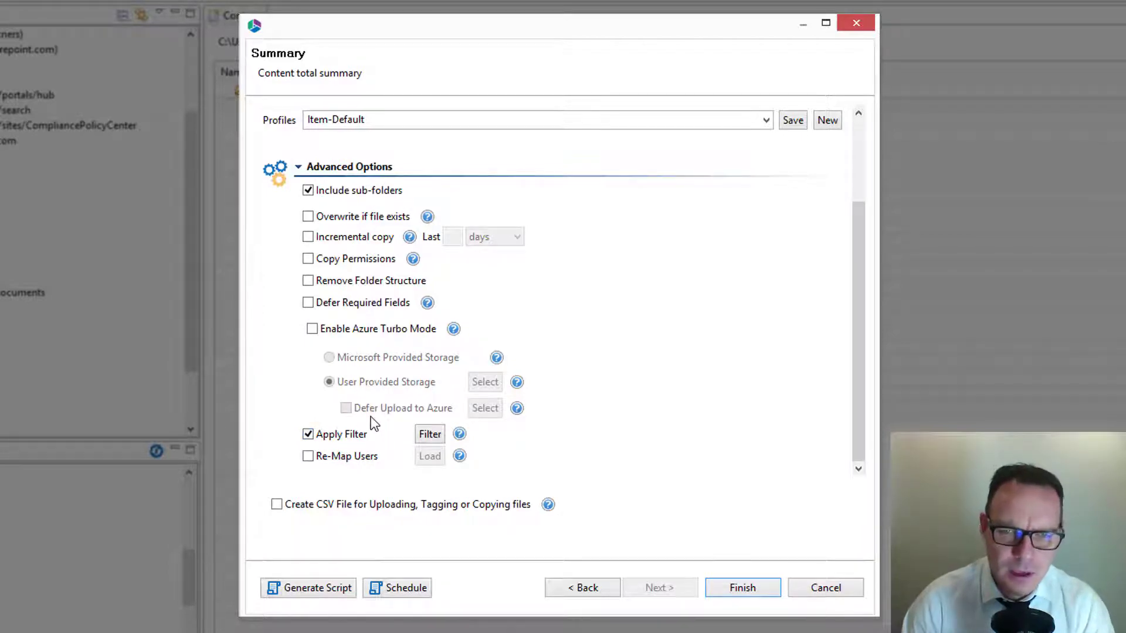
{"action": "left_click", "coordinate": [430, 435]}
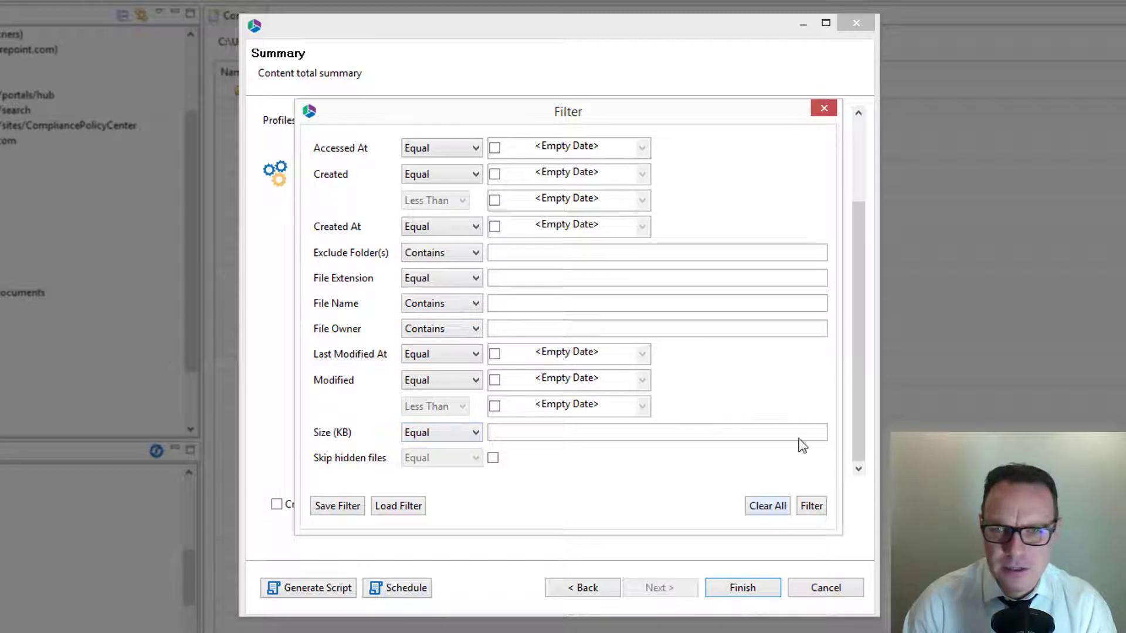
{"action": "left_click", "coordinate": [824, 109]}
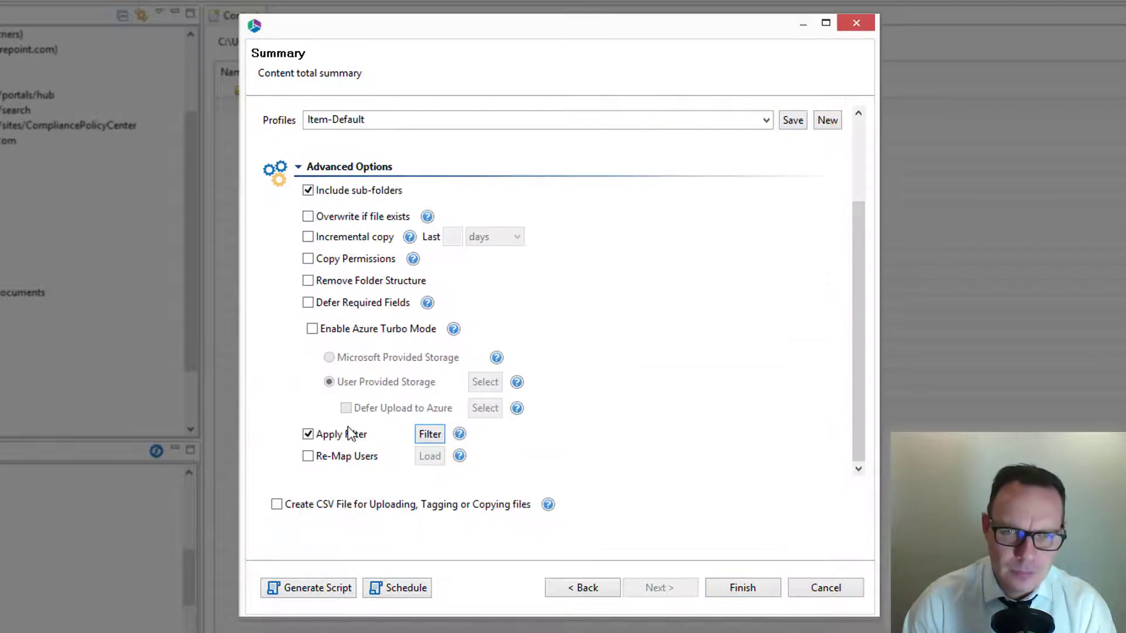
{"action": "left_click", "coordinate": [308, 434]}
Switch on Re-Map Users, browse for its mapping file, and open User Map.csv in Excel for inspection
{"action": "left_click", "coordinate": [308, 456]}
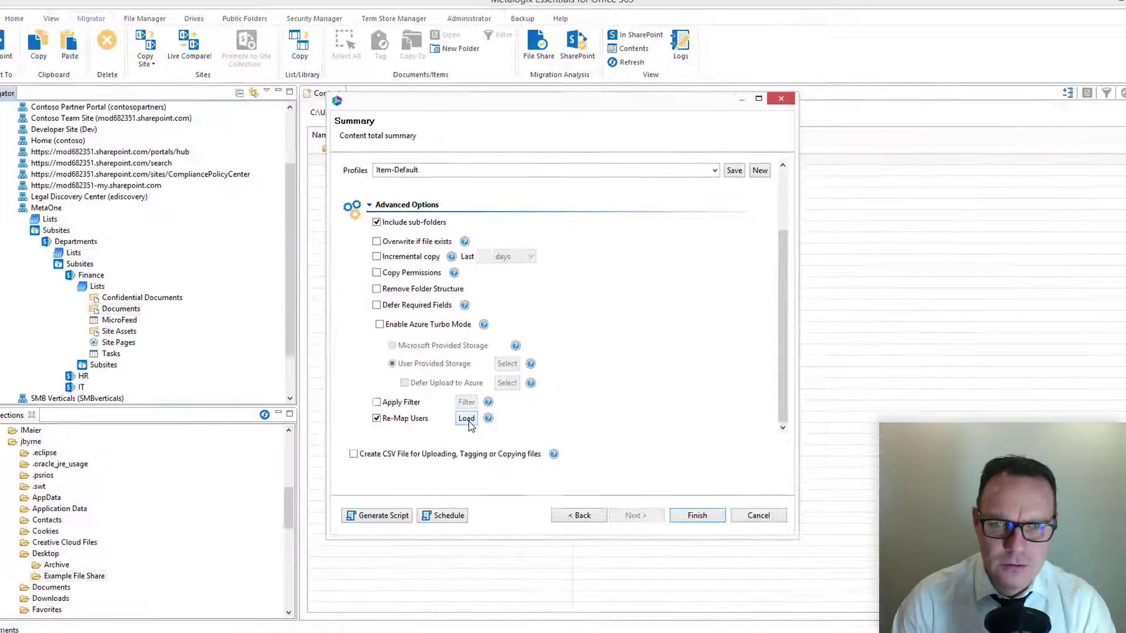
{"action": "left_click", "coordinate": [429, 456]}
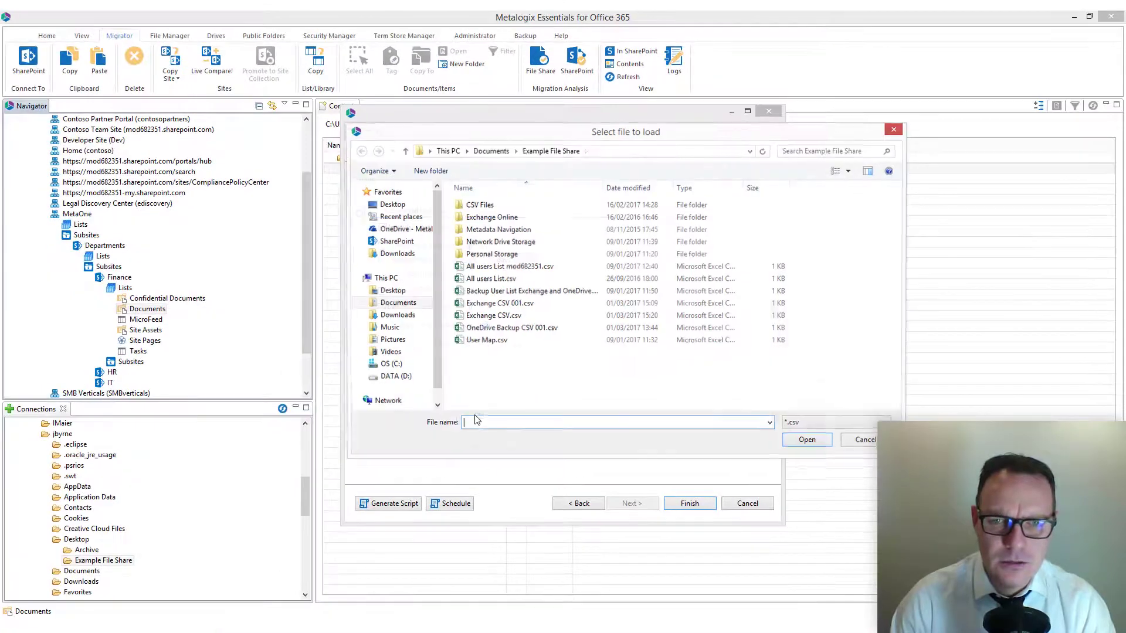
{"action": "left_click", "coordinate": [482, 342]}
{"action": "right_click", "coordinate": [482, 341]}
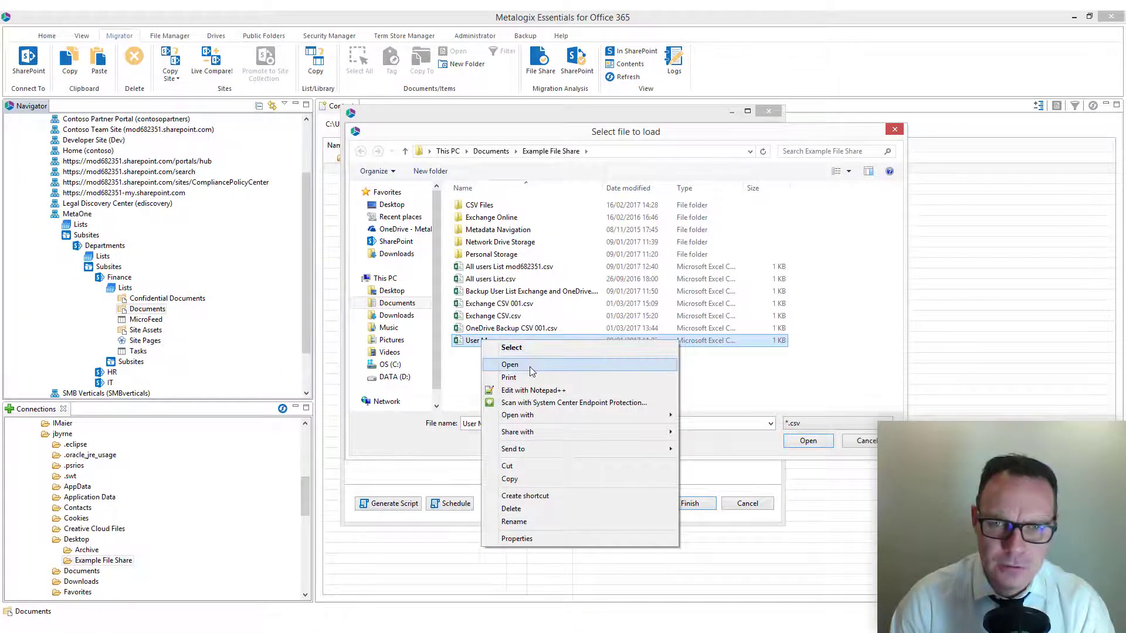
{"action": "left_click", "coordinate": [529, 365]}
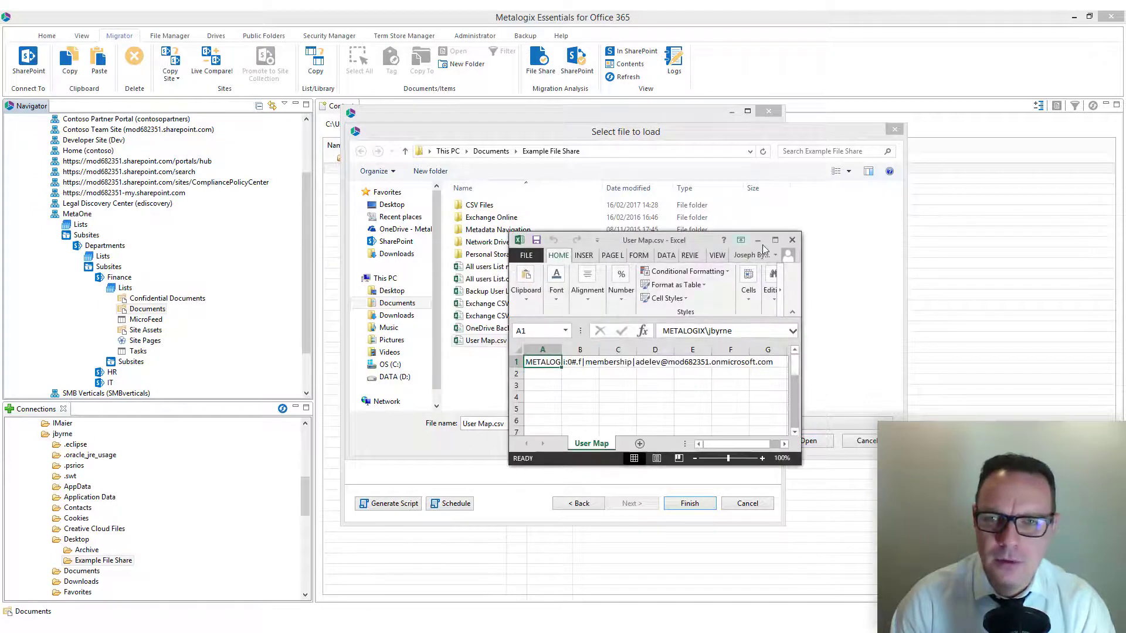
{"action": "left_click", "coordinate": [775, 240]}
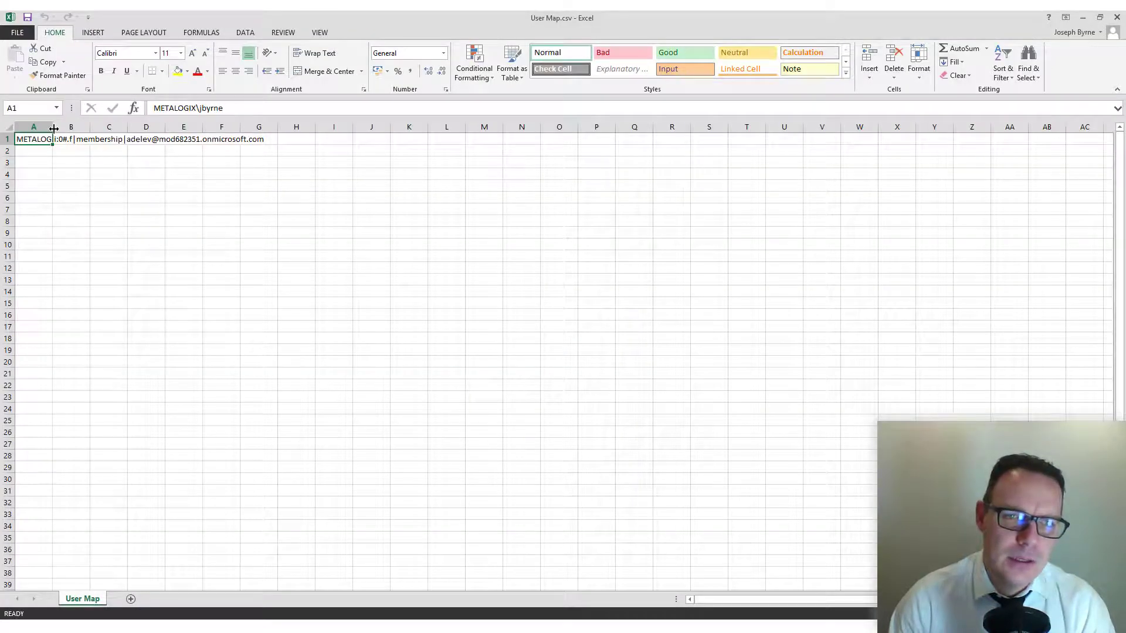
Widen columns A and B of the user map and examine the source account and its mapped Office 365 account
{"action": "left_click_drag", "start_coordinate": [53, 128], "coordinate": [276, 128]}
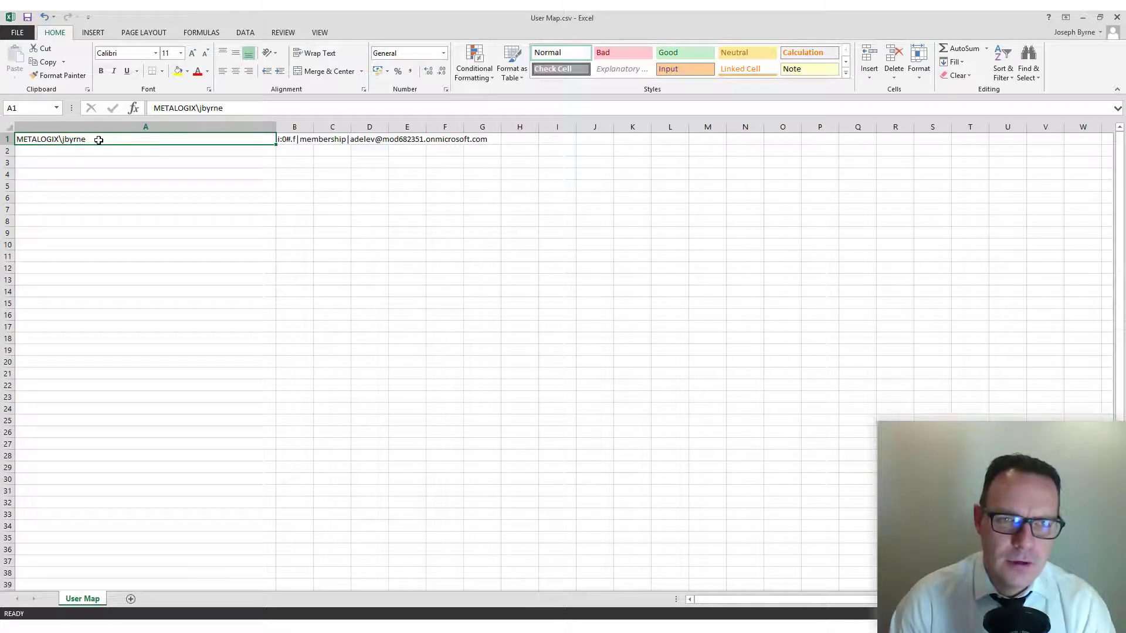
{"action": "left_click_drag", "start_coordinate": [313, 128], "coordinate": [528, 129]}
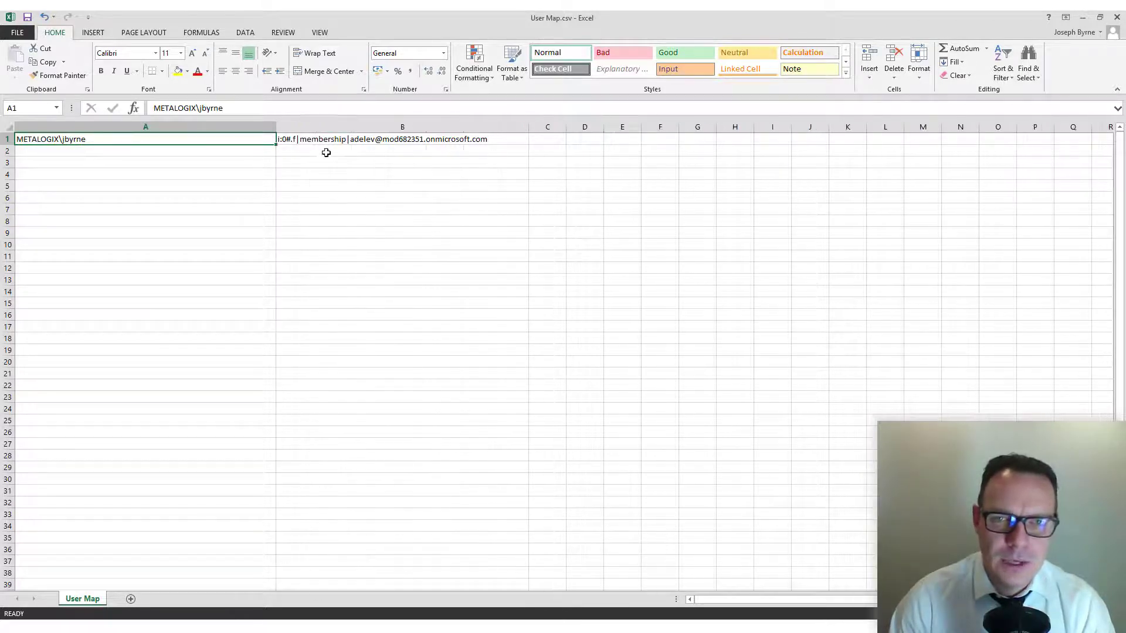
{"action": "left_click", "coordinate": [332, 140]}
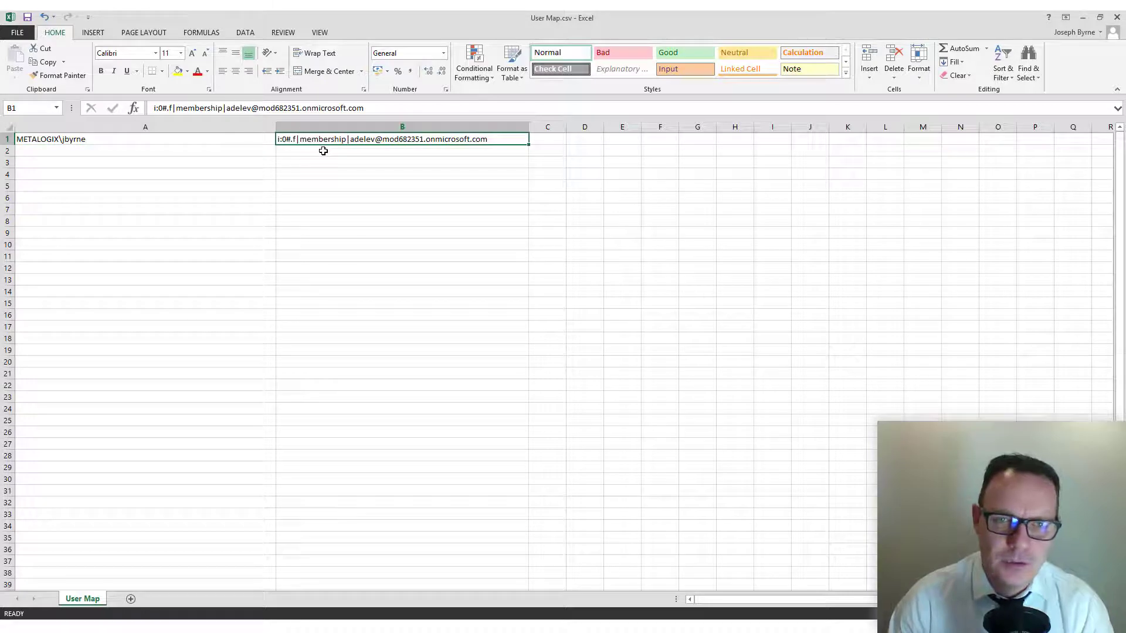
{"action": "left_click", "coordinate": [323, 152]}
{"action": "left_click", "coordinate": [323, 139]}
{"action": "left_click", "coordinate": [234, 143]}
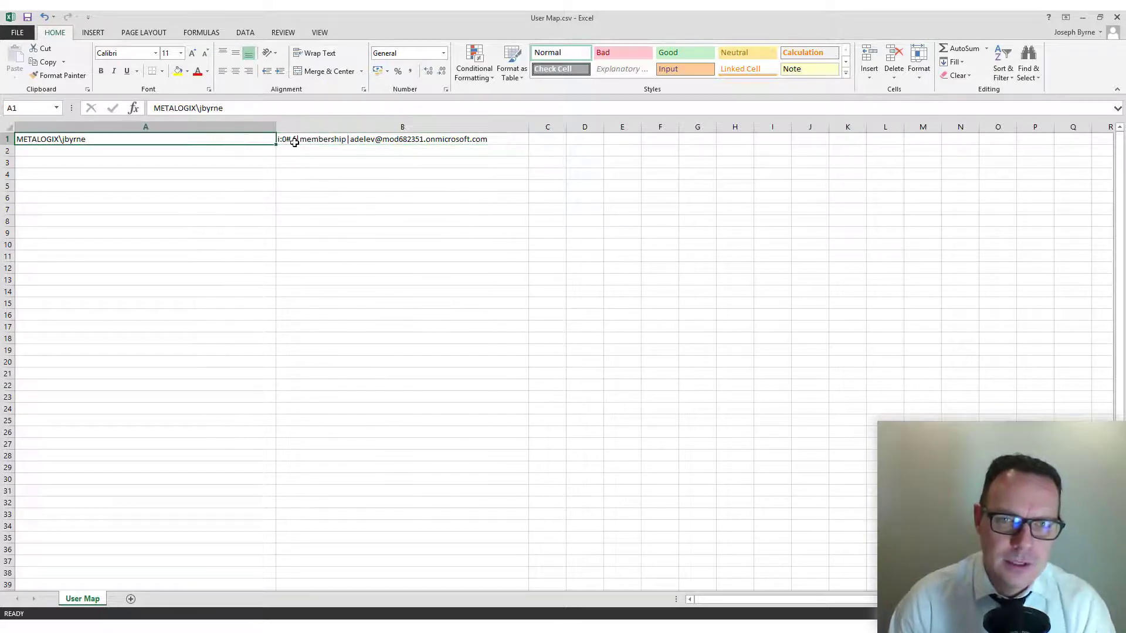
{"action": "left_click", "coordinate": [303, 142]}
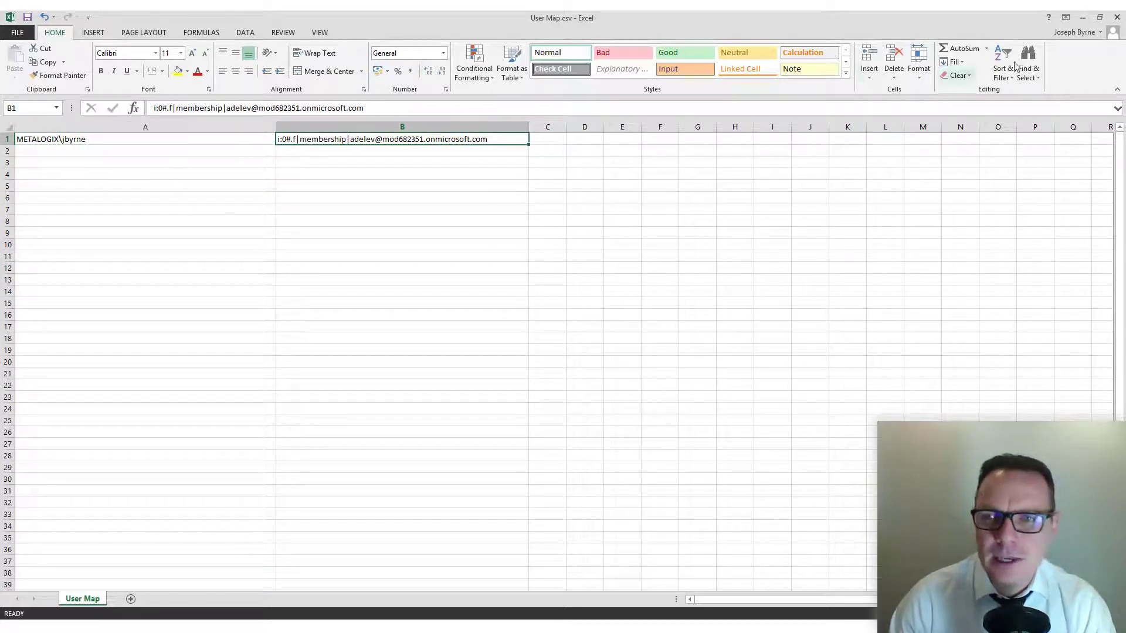
Return to Metalogix Essentials and load User Map.csv as the user mapping file for the copy
{"action": "left_click", "coordinate": [1083, 18]}
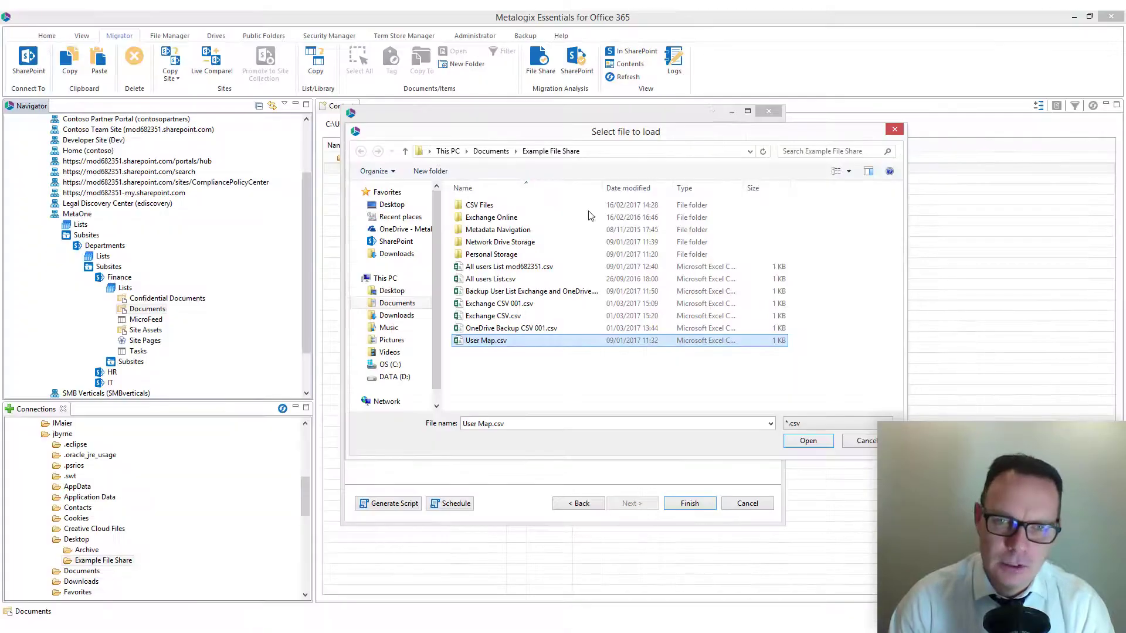
{"action": "left_click", "coordinate": [494, 343]}
{"action": "double_click", "coordinate": [494, 342]}
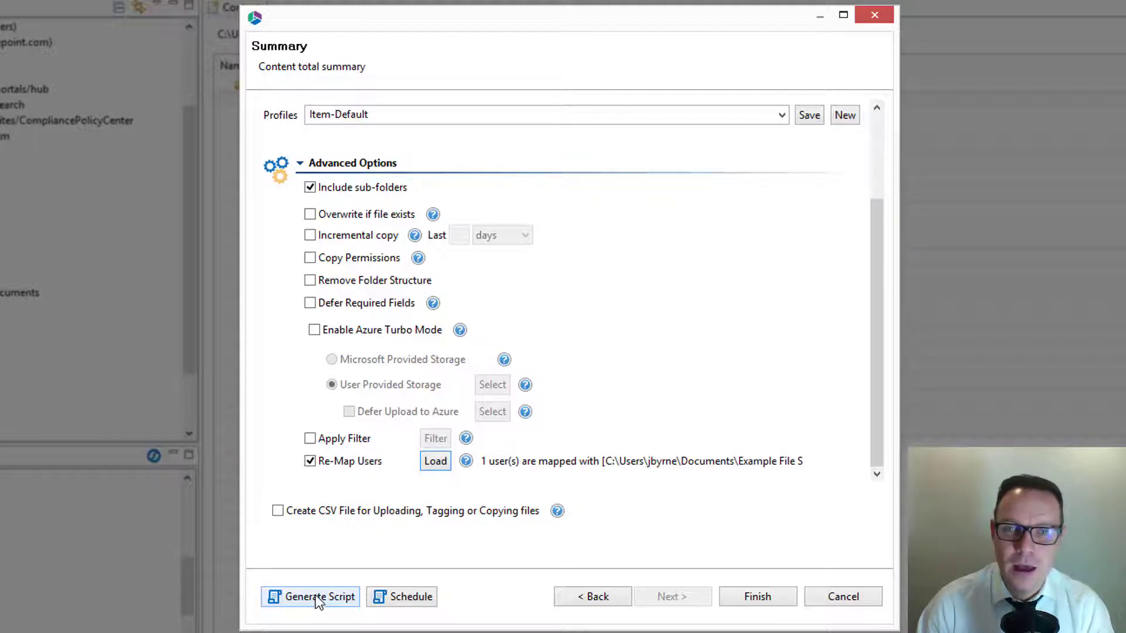
Look at the scheduling options for the copy operation and cancel without creating a scheduled task
{"action": "left_click", "coordinate": [403, 596]}
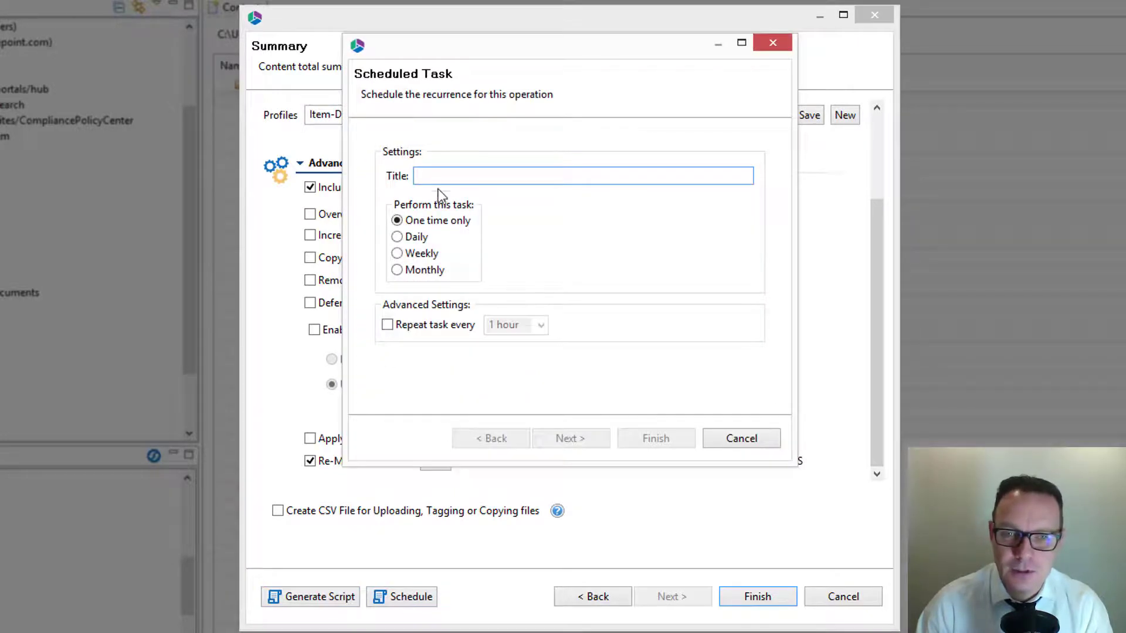
{"action": "left_click", "coordinate": [729, 441]}
Switch on Remove Folder Structure and run the copy job with its progress details shown
{"action": "scroll", "coordinate": [886, 317], "scroll_direction": "up", "scroll_amount": 3}
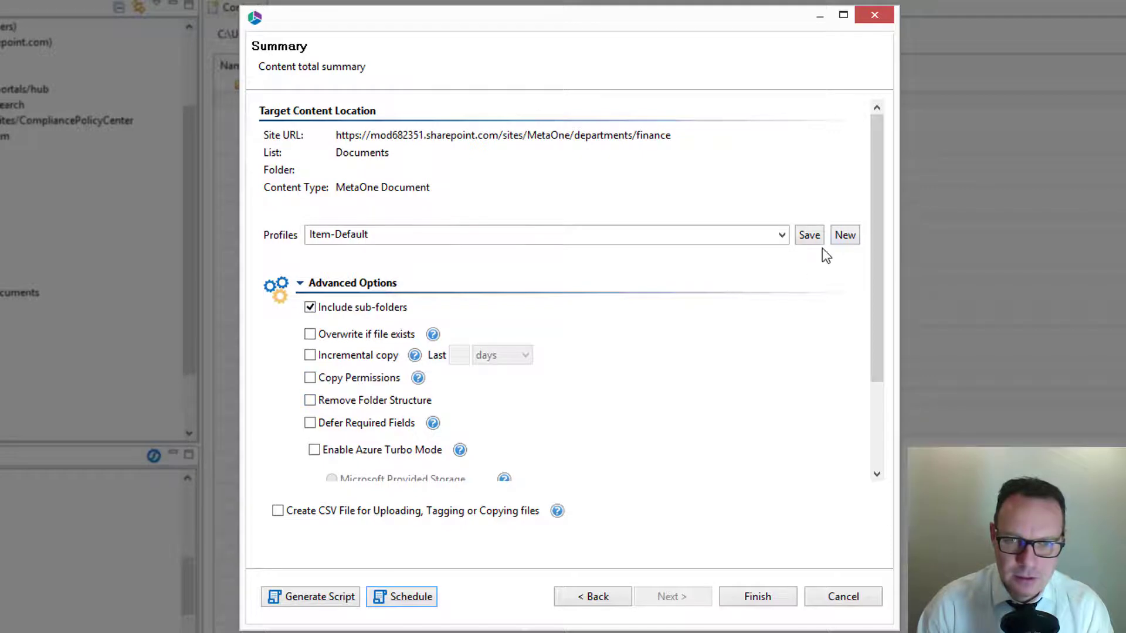
{"action": "left_click_drag", "start_coordinate": [871, 248], "coordinate": [875, 294]}
{"action": "left_click", "coordinate": [310, 341]}
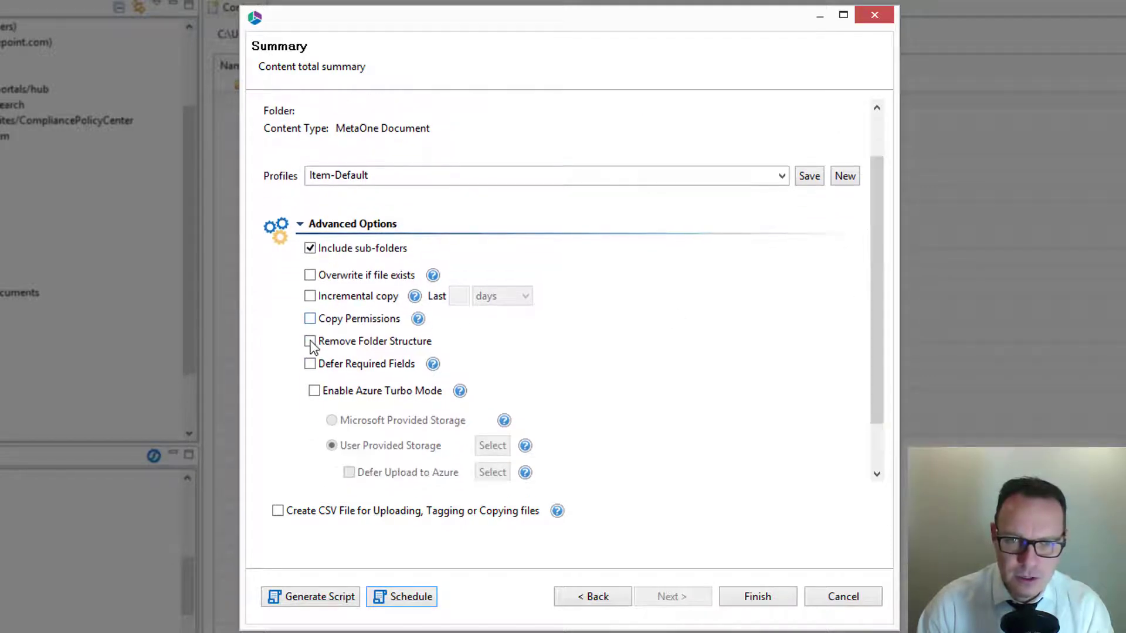
{"action": "left_click_drag", "start_coordinate": [875, 329], "coordinate": [866, 396]}
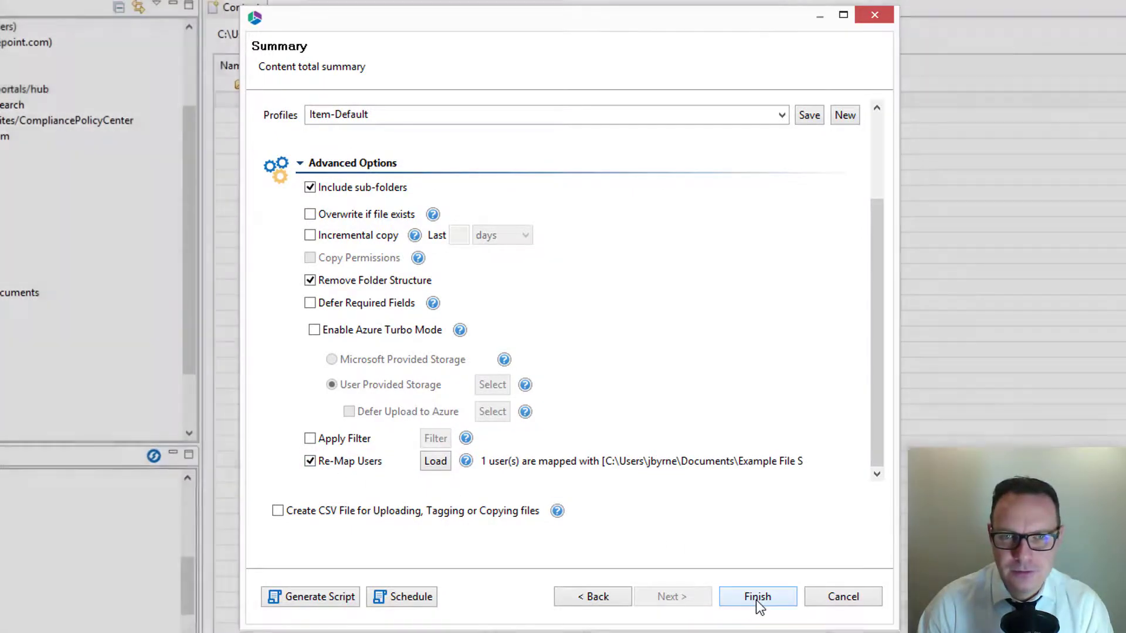
{"action": "left_click", "coordinate": [757, 596]}
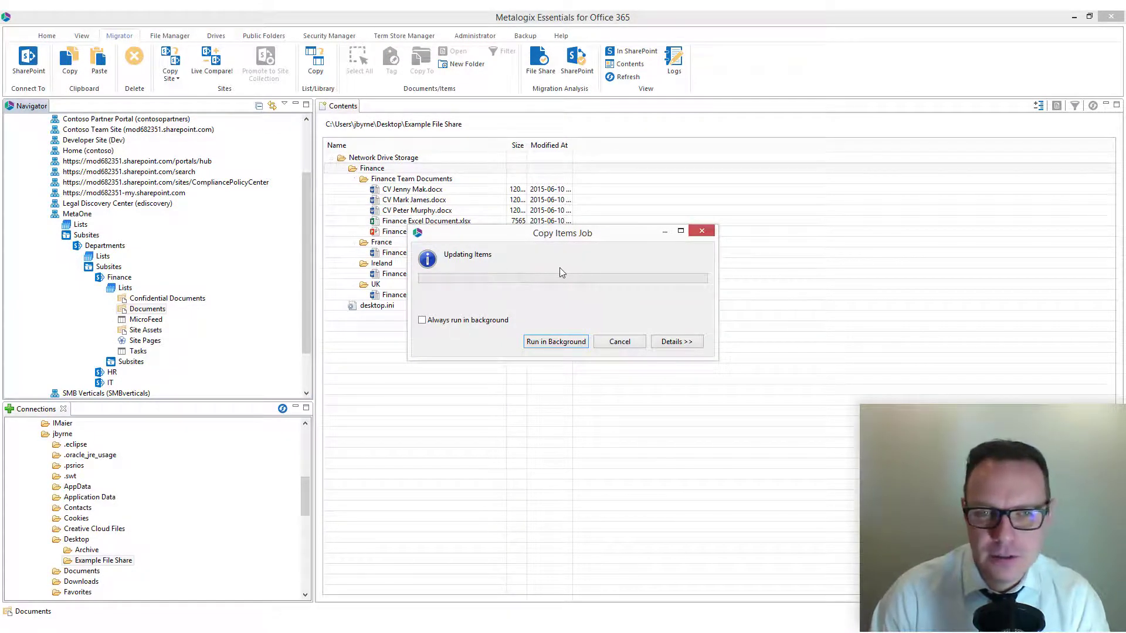
{"action": "left_click", "coordinate": [666, 342]}
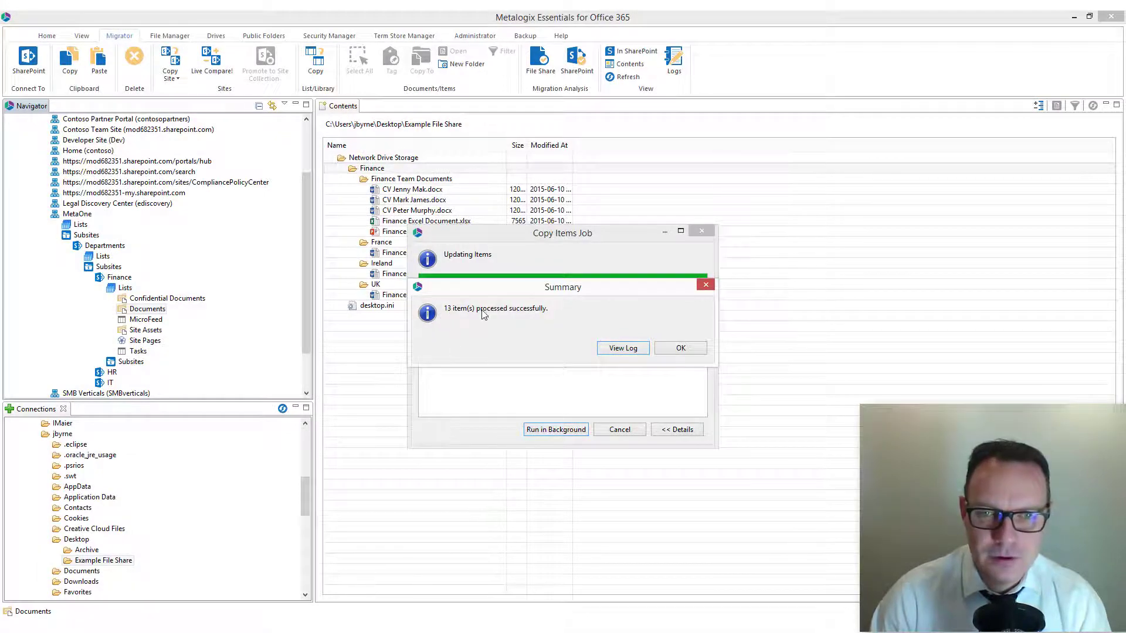
Open the copy job's log, enlarge its window, and read the entry for Finance Word Document France.docx
{"action": "left_click", "coordinate": [623, 347]}
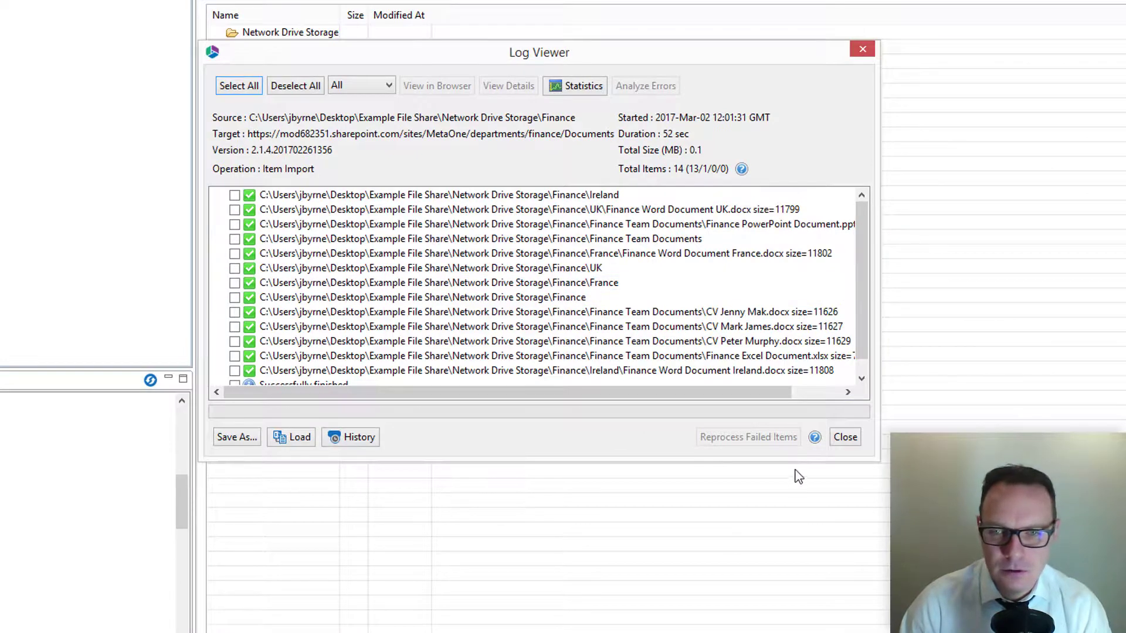
{"action": "left_click_drag", "start_coordinate": [796, 458], "coordinate": [792, 593]}
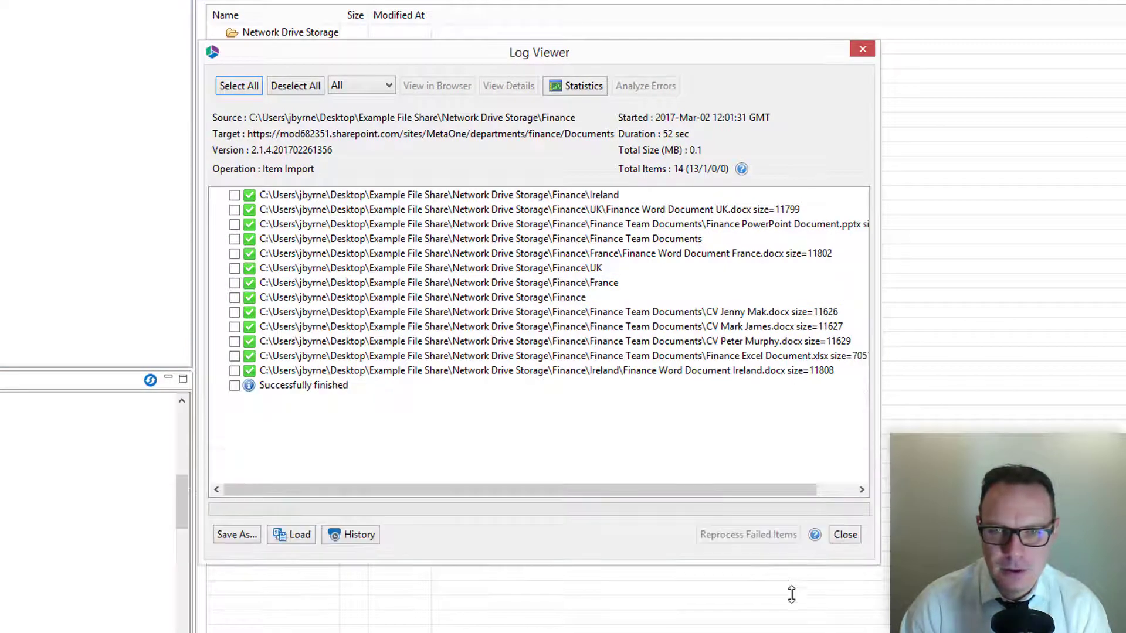
{"action": "double_click", "coordinate": [498, 253]}
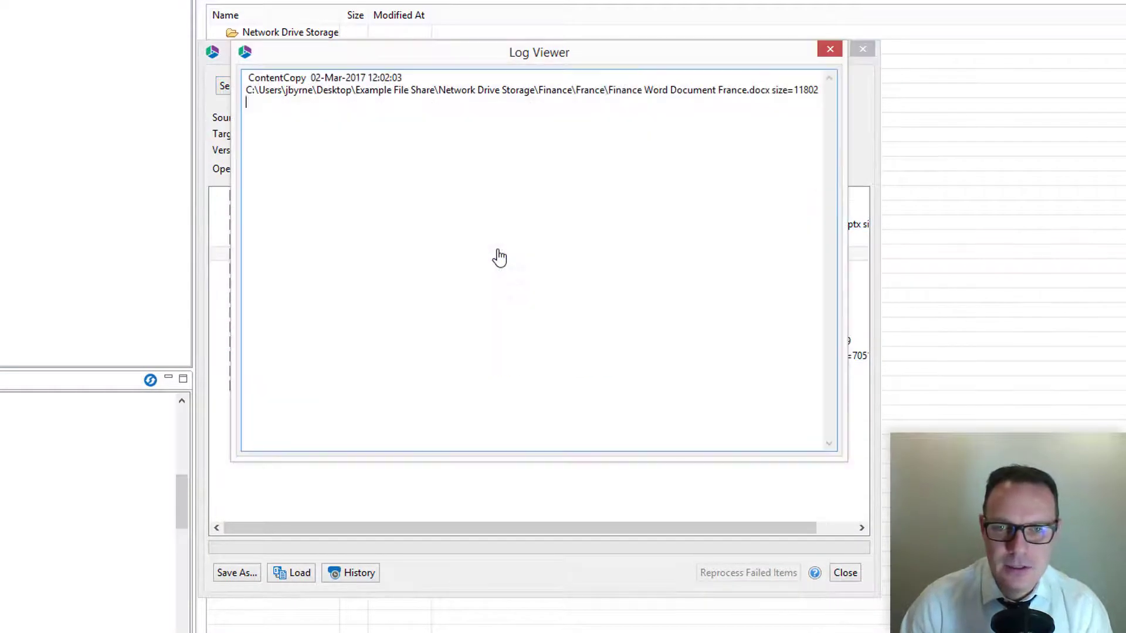
{"action": "left_click", "coordinate": [830, 48]}
Select all log entries, check the available log export formats without saving, and close the log
{"action": "left_click", "coordinate": [239, 86]}
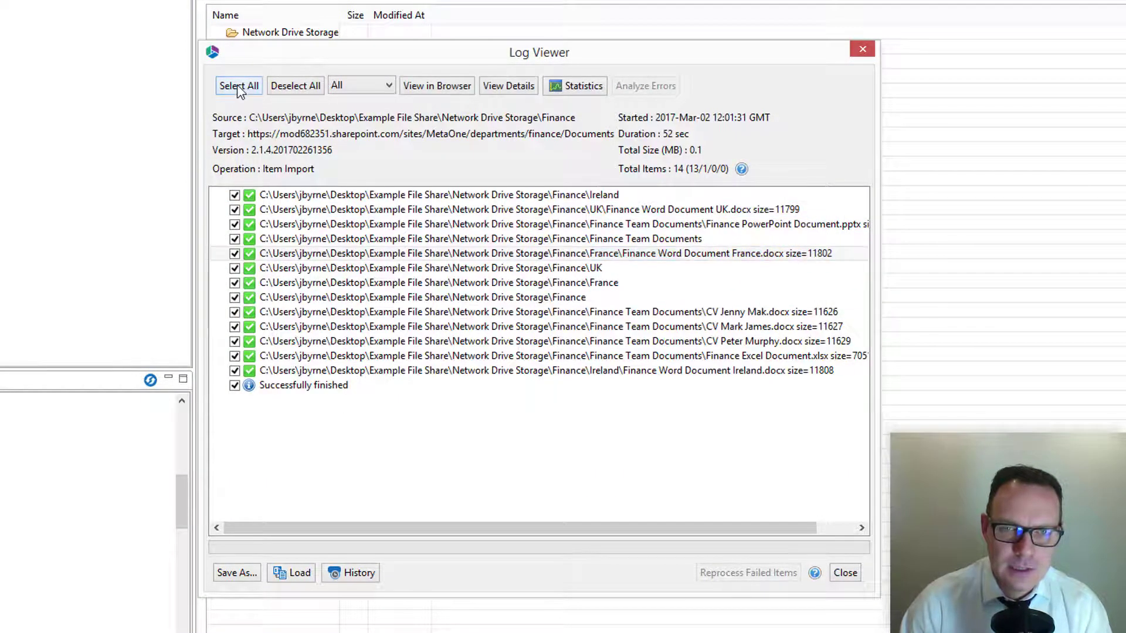
{"action": "left_click", "coordinate": [237, 573]}
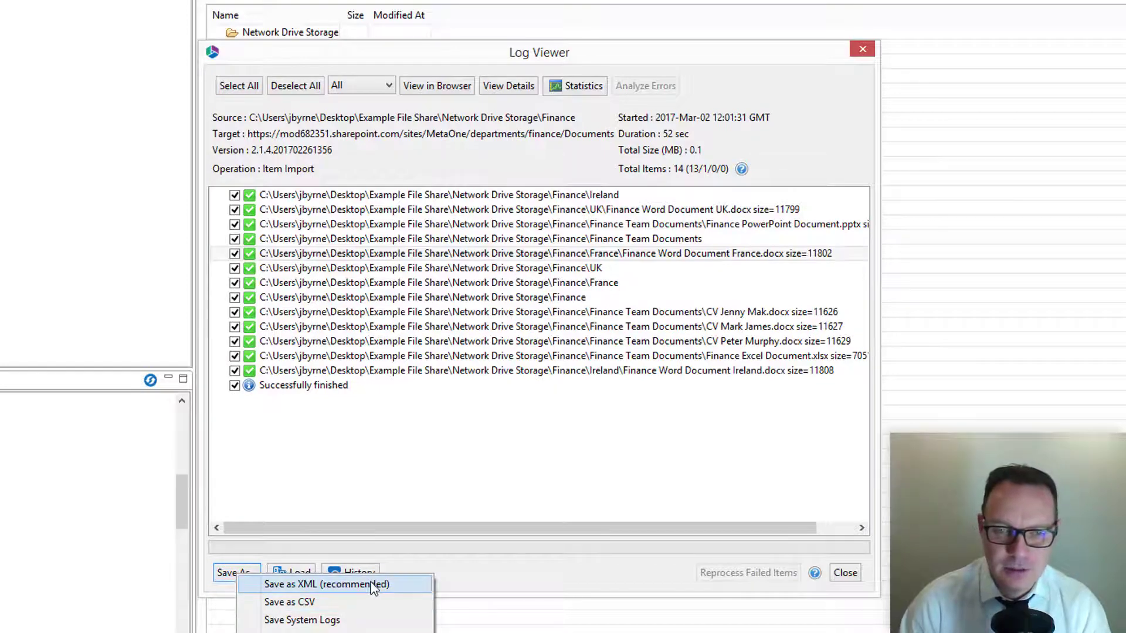
{"action": "left_click", "coordinate": [726, 528]}
{"action": "left_click", "coordinate": [845, 573]}
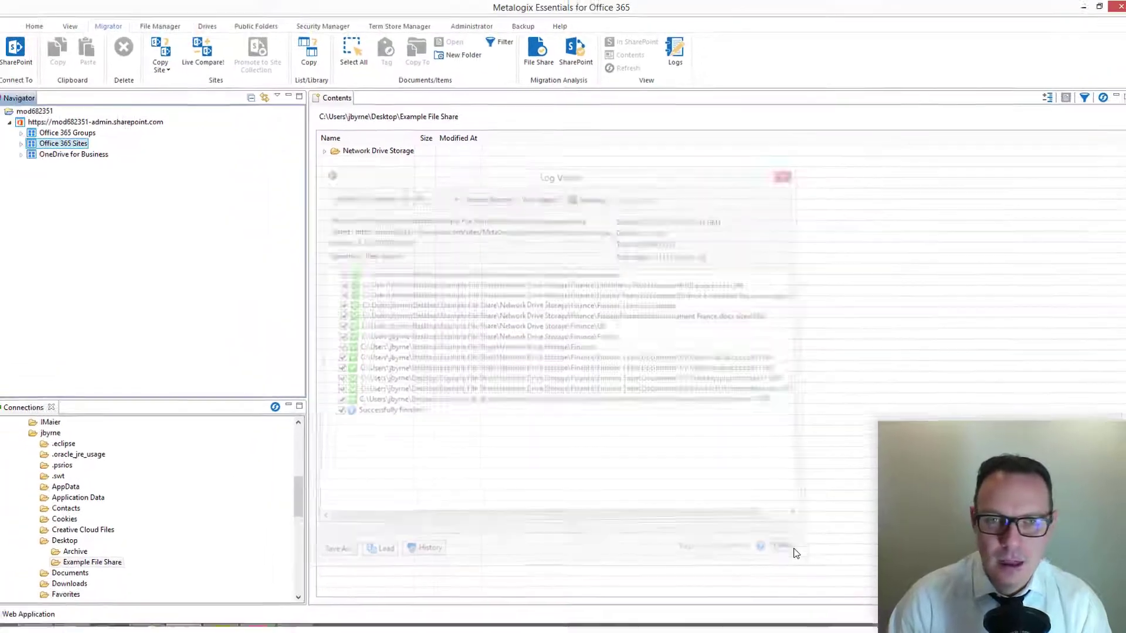
Expand Office 365 Sites through MetaOne and Departments to the Finance subsite, and show the contents of its Documents library
{"action": "left_click", "coordinate": [33, 151]}
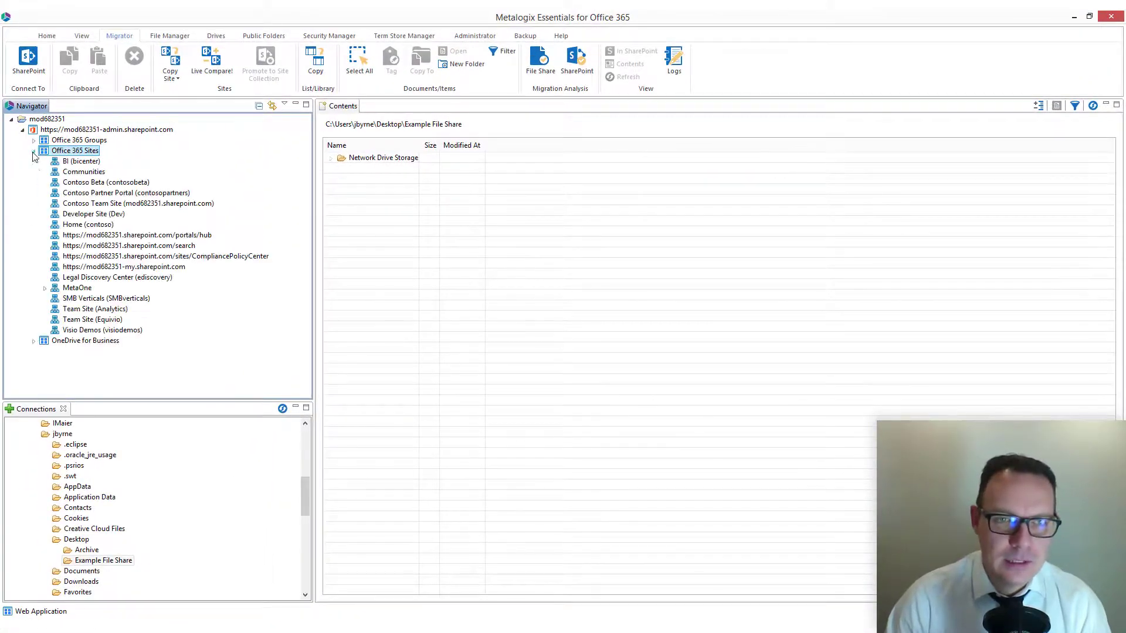
{"action": "left_click", "coordinate": [45, 289]}
{"action": "left_click", "coordinate": [55, 309]}
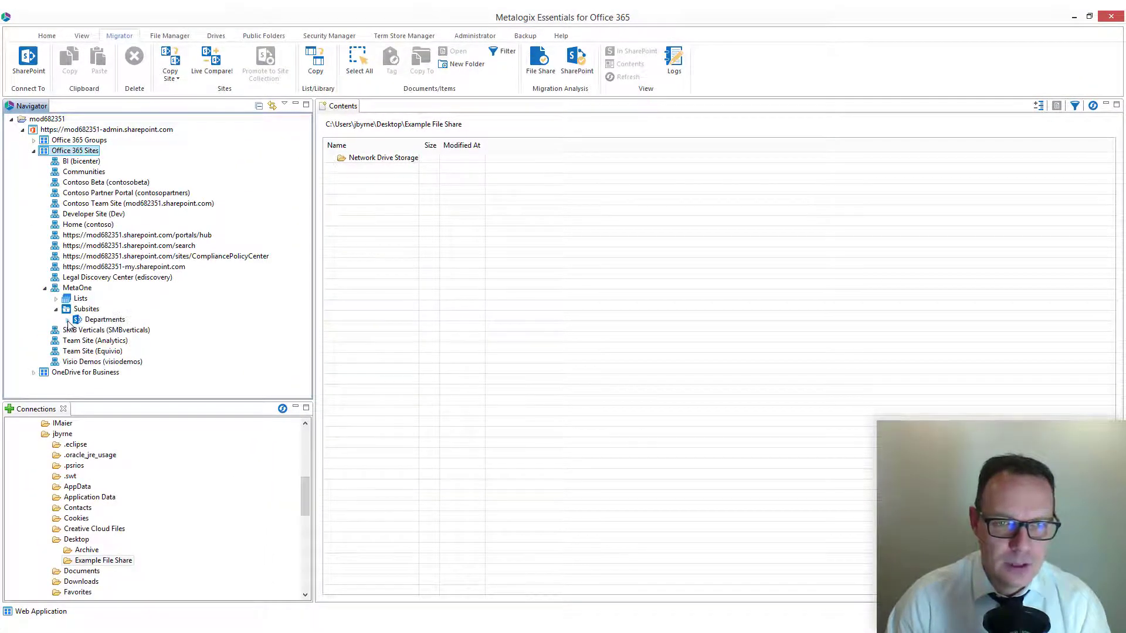
{"action": "left_click", "coordinate": [67, 320]}
{"action": "left_click", "coordinate": [78, 342]}
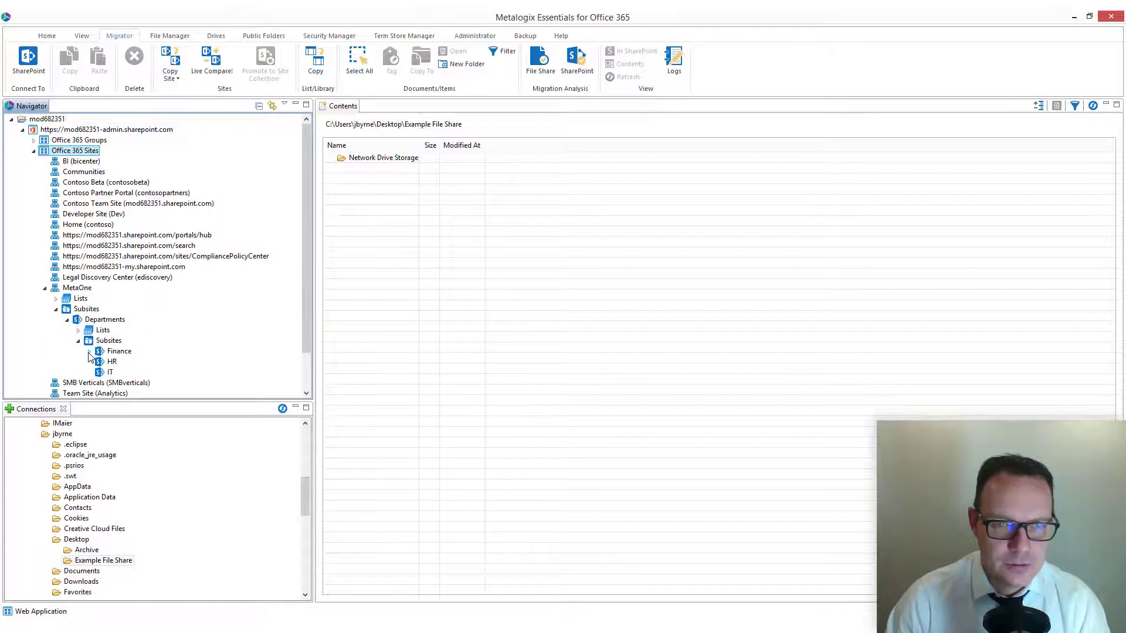
{"action": "left_click", "coordinate": [89, 352]}
{"action": "left_click", "coordinate": [102, 362]}
{"action": "left_click", "coordinate": [151, 342]}
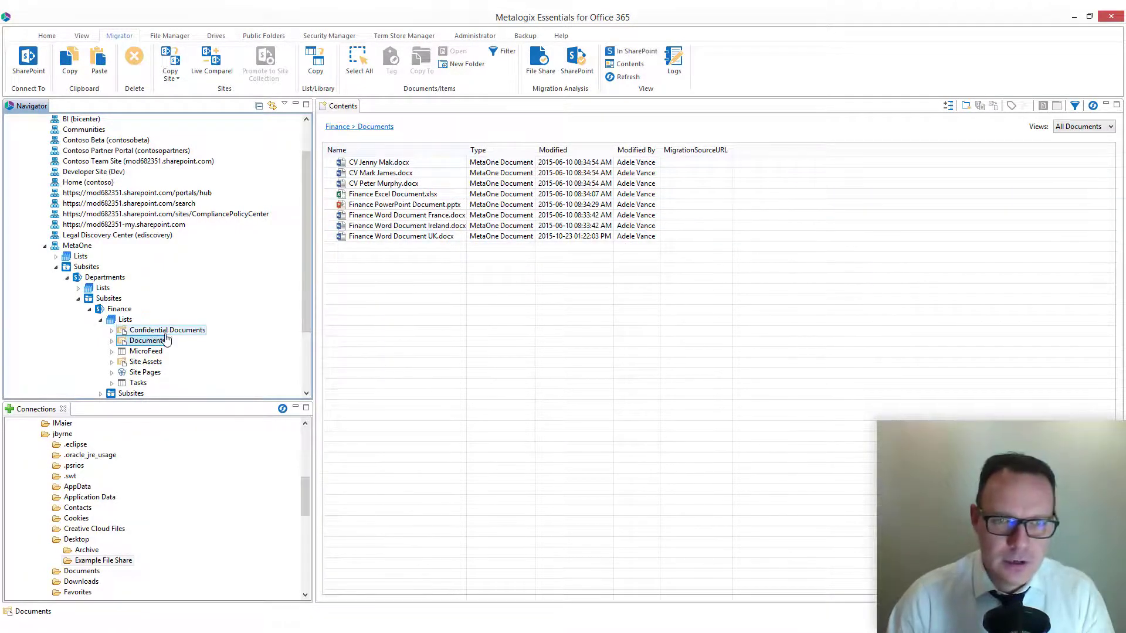
Open the Finance Documents library in the browser and check the Modified By values of the migrated files
{"action": "right_click", "coordinate": [155, 340]}
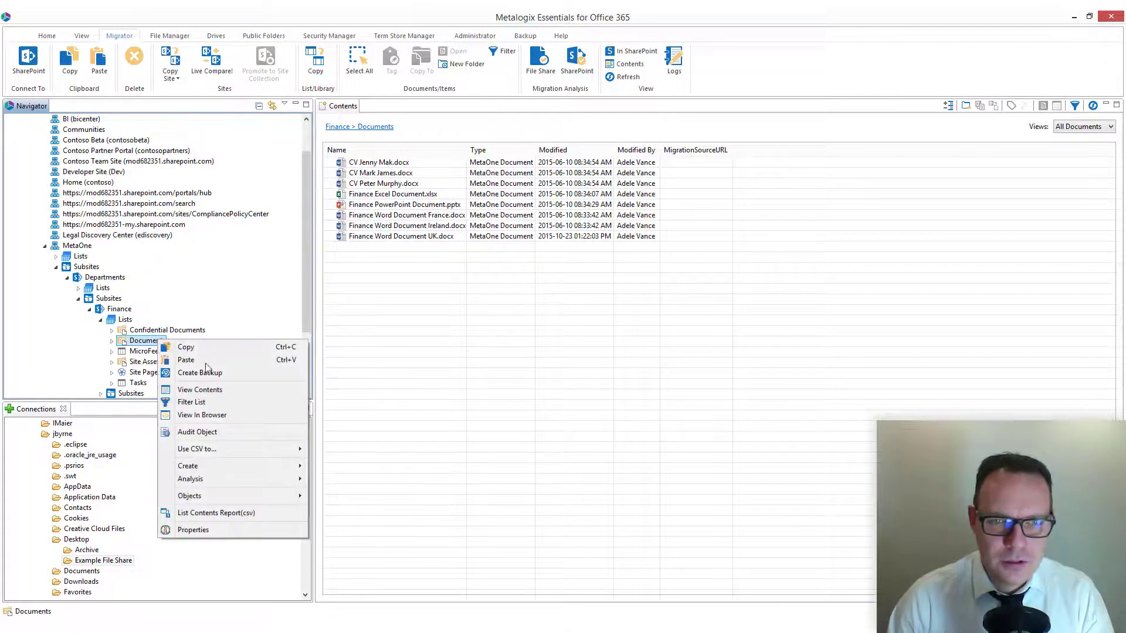
{"action": "left_click", "coordinate": [231, 415]}
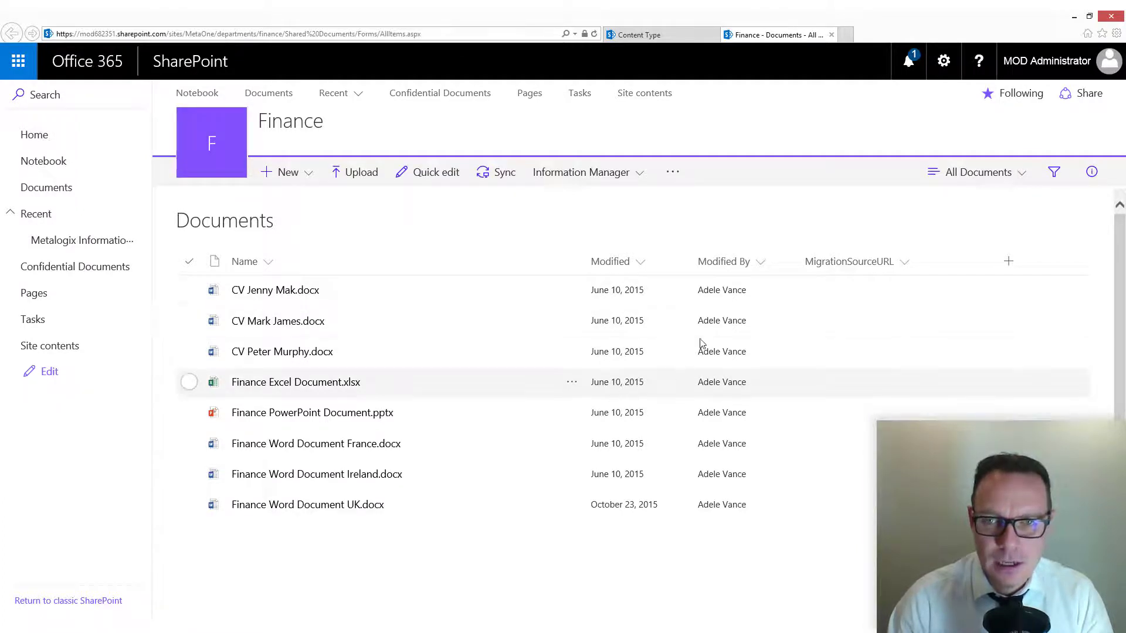
{"action": "mouse_move", "coordinate": [727, 292]}
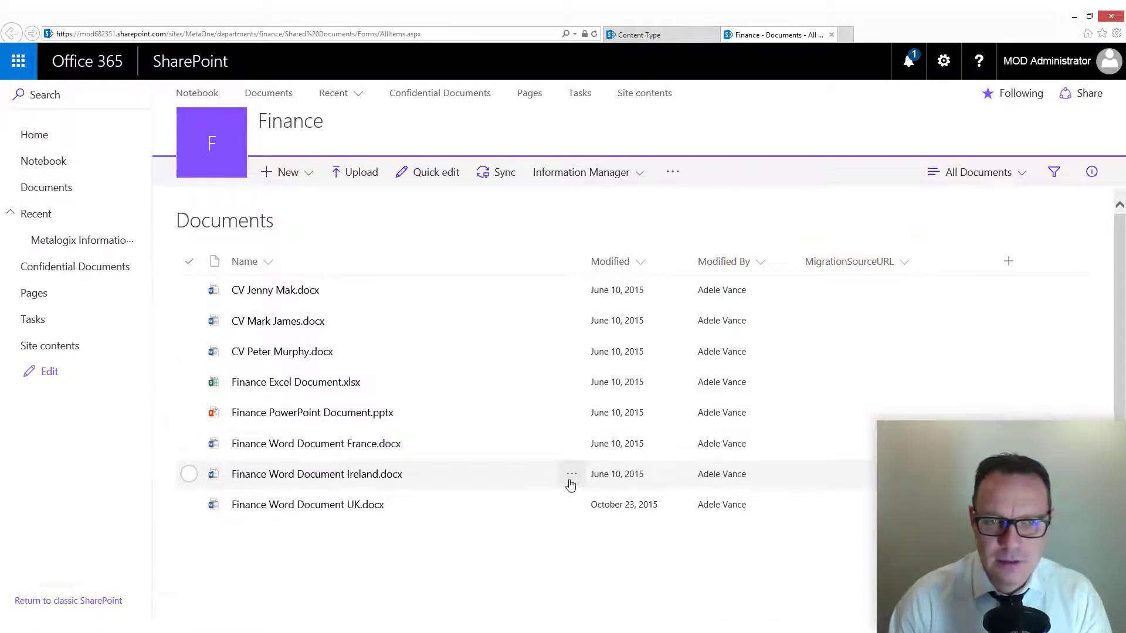
Open the details of Finance Word Document Ireland.docx and examine its content type, status, department and country properties
{"action": "left_click", "coordinate": [571, 478]}
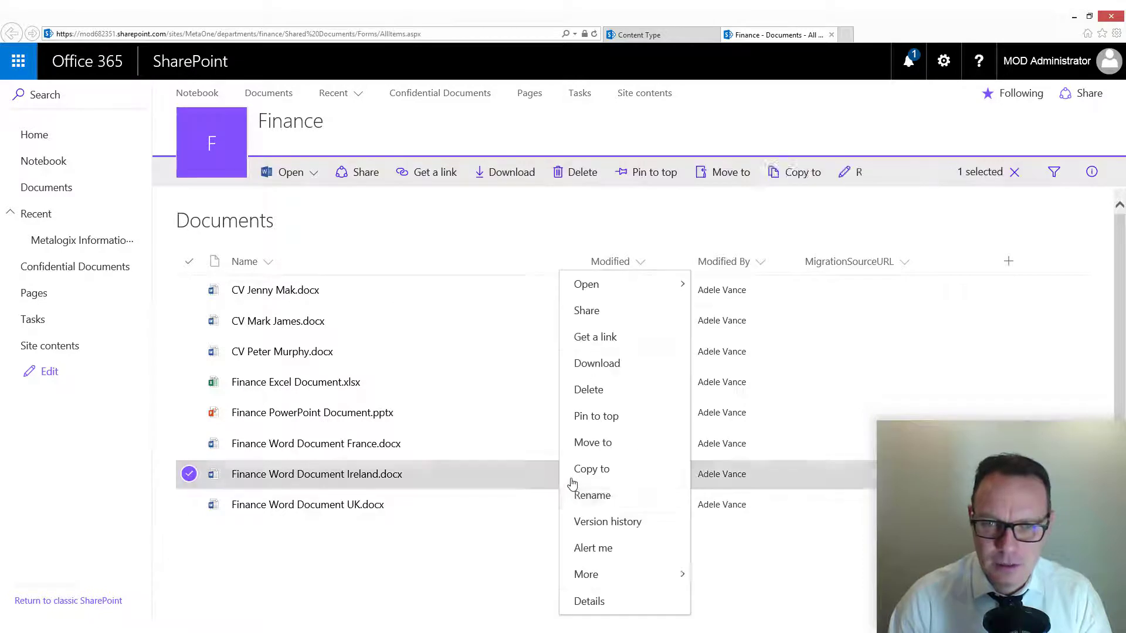
{"action": "left_click", "coordinate": [601, 604]}
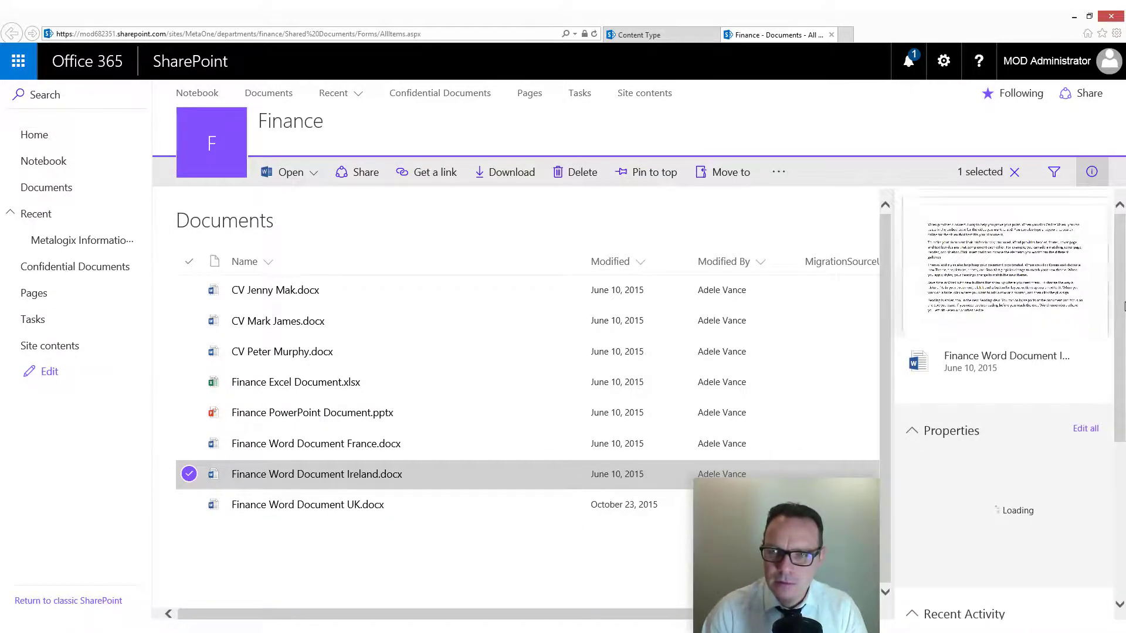
{"action": "left_click_drag", "start_coordinate": [1124, 314], "coordinate": [1121, 364]}
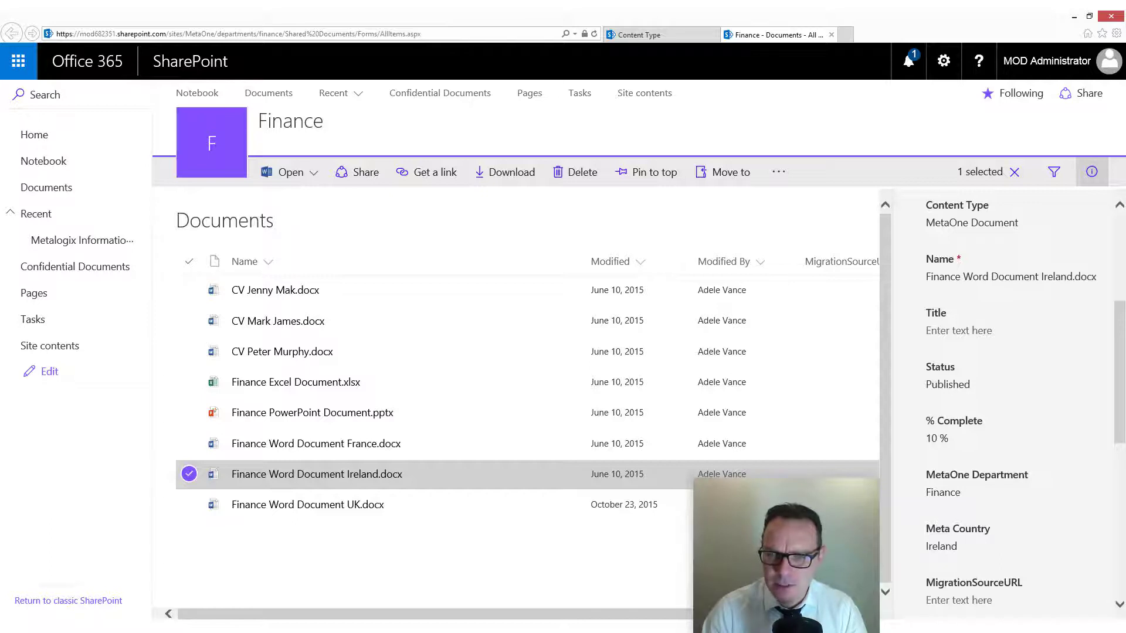
Examine the metadata properties of Finance Word Document France.docx and Finance Word Document UK.docx, and clear the selection
{"action": "left_click", "coordinate": [191, 475]}
{"action": "left_click", "coordinate": [191, 447]}
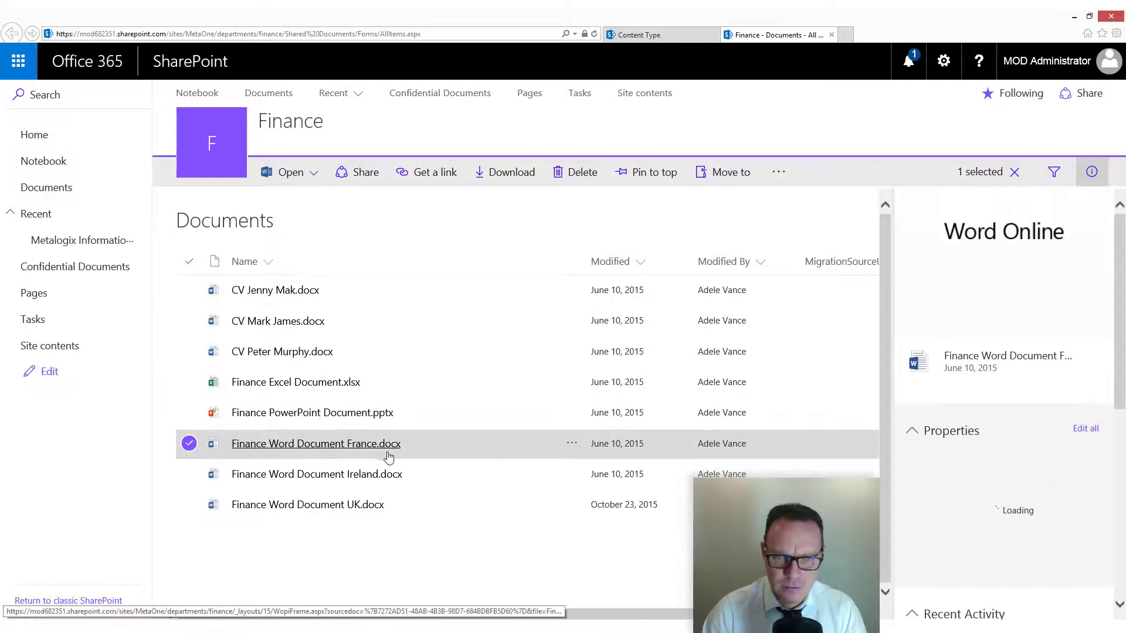
{"action": "scroll", "coordinate": [1124, 317], "scroll_direction": "down", "scroll_amount": 5}
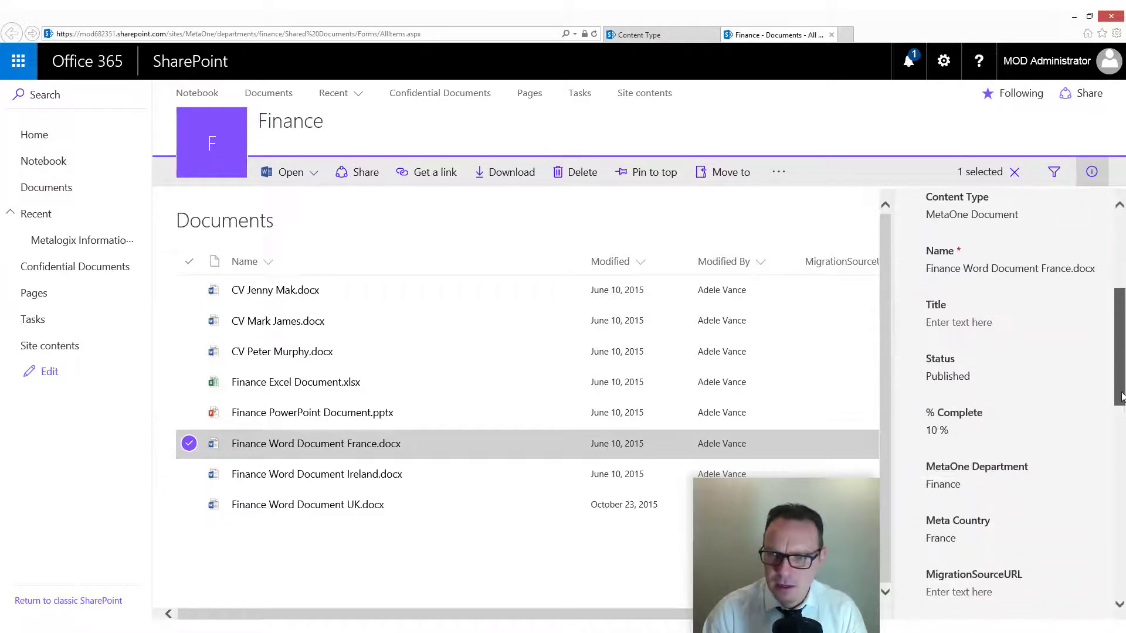
{"action": "left_click", "coordinate": [189, 444]}
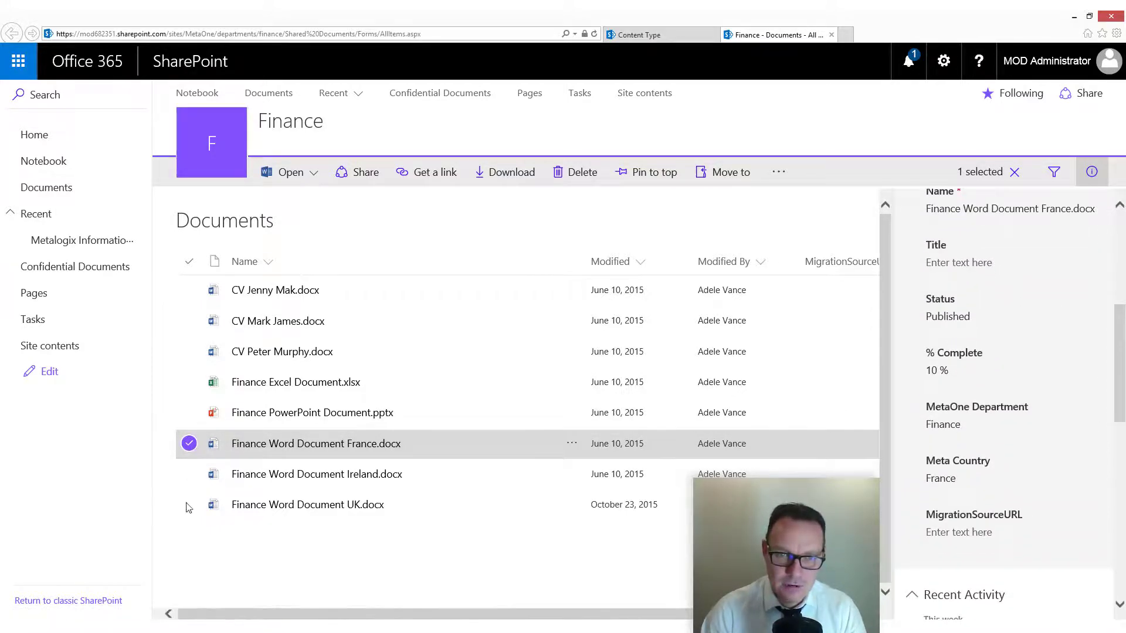
{"action": "left_click", "coordinate": [188, 504]}
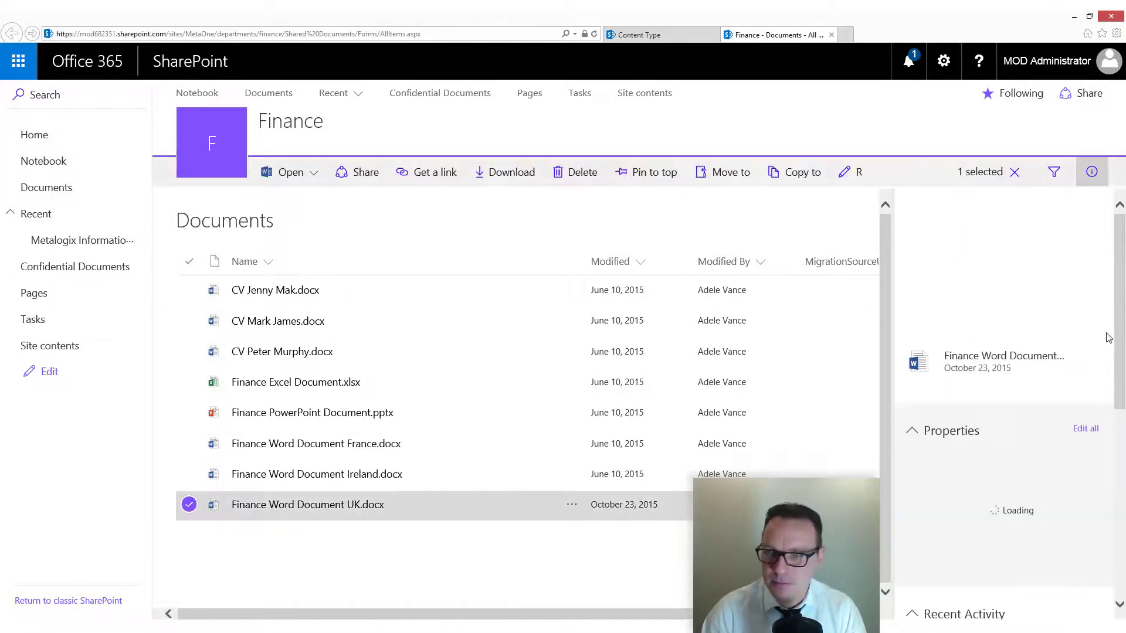
{"action": "scroll", "coordinate": [1108, 352], "scroll_direction": "down", "scroll_amount": 5}
{"action": "left_click_drag", "start_coordinate": [1124, 439], "coordinate": [1123, 443]}
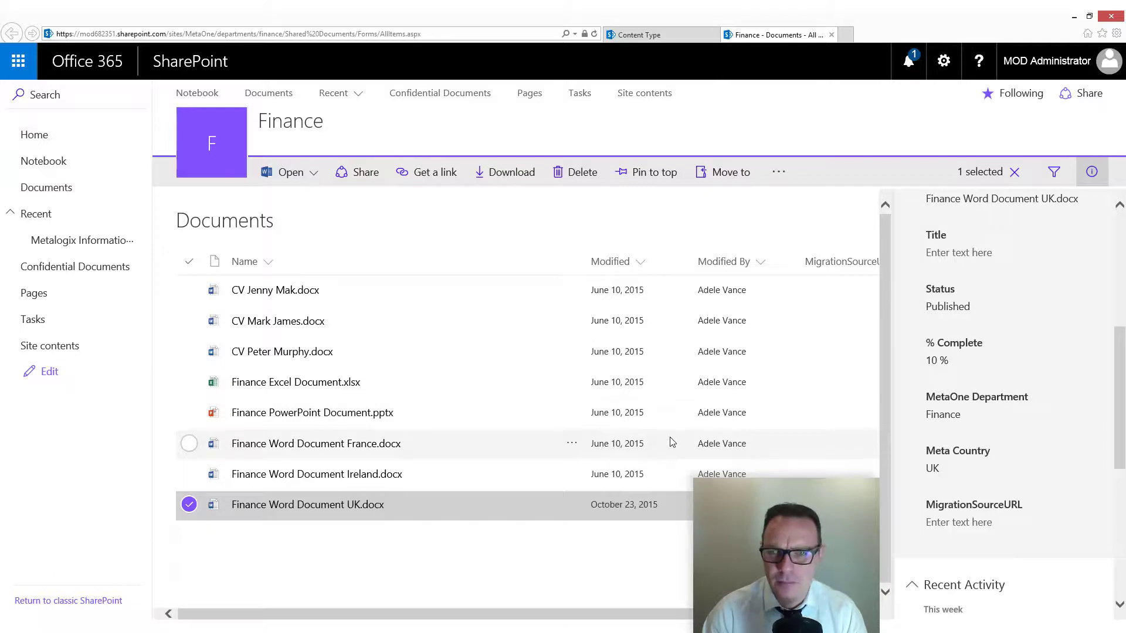
{"action": "left_click", "coordinate": [581, 550]}
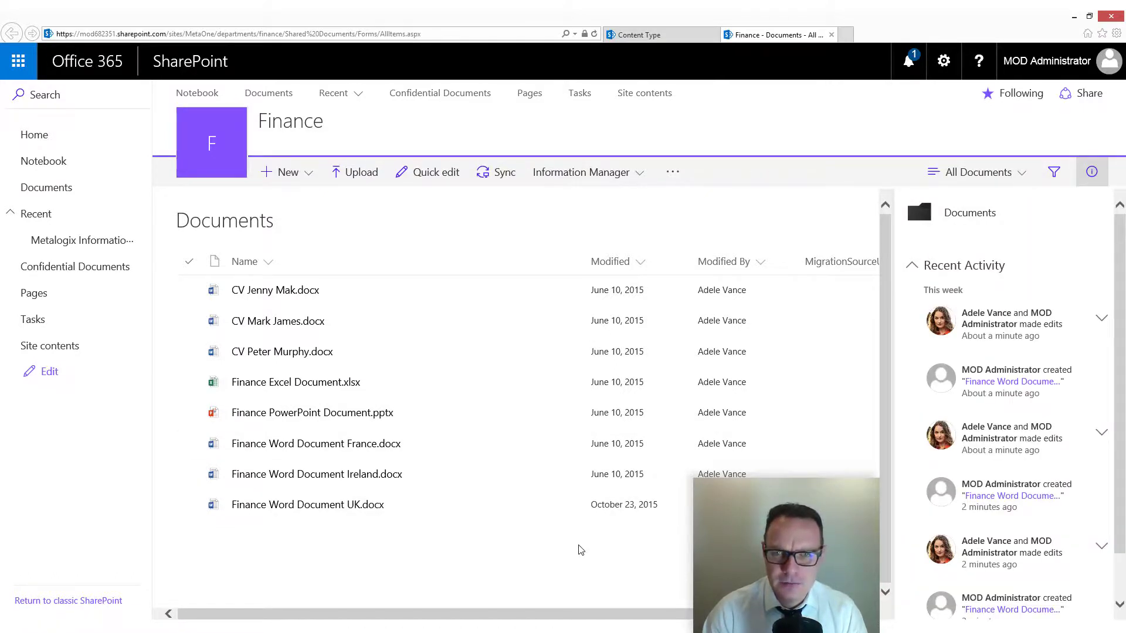